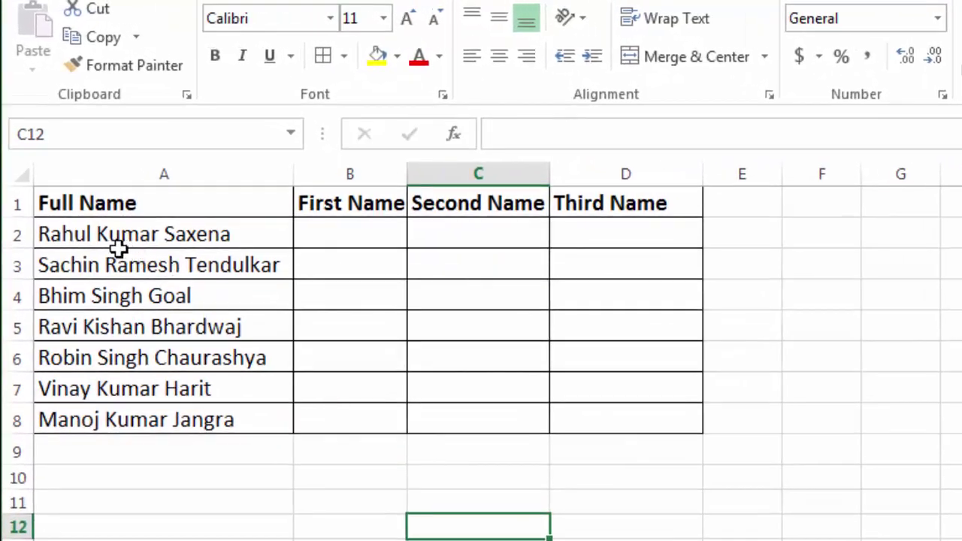
# Step: Enter 'Rahul' in B2 and Flash Fill the First Name column down to row 8
pyautogui.click(97, 236)
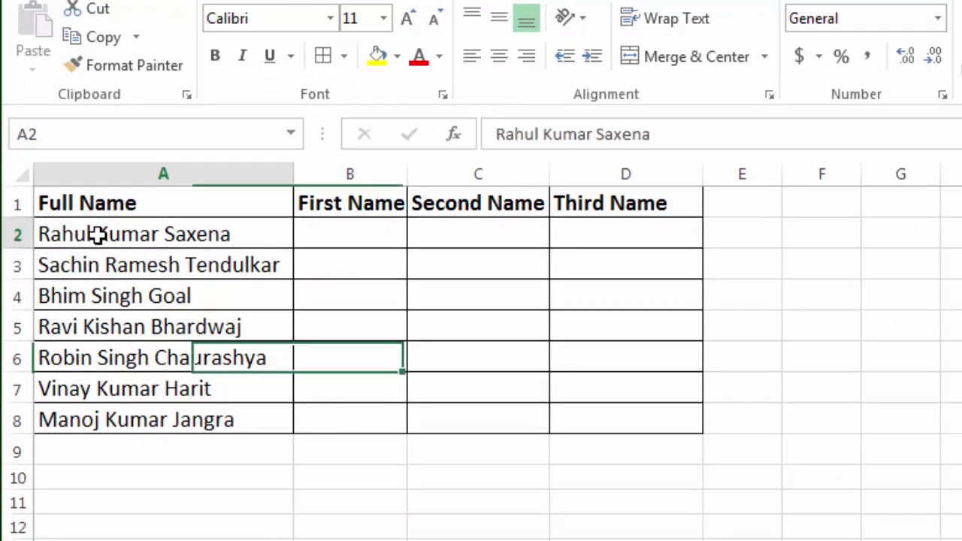
pyautogui.click(333, 236)
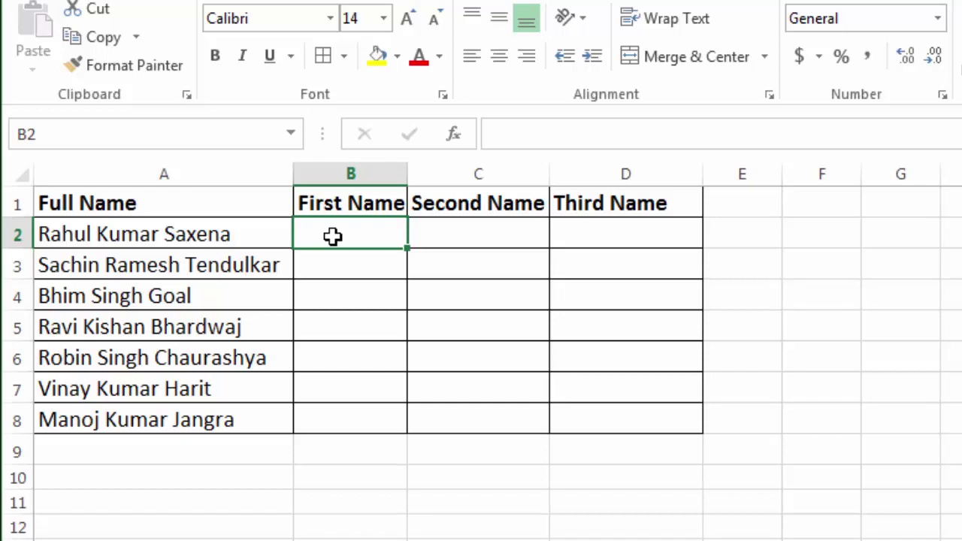
pyautogui.write('Rahul')
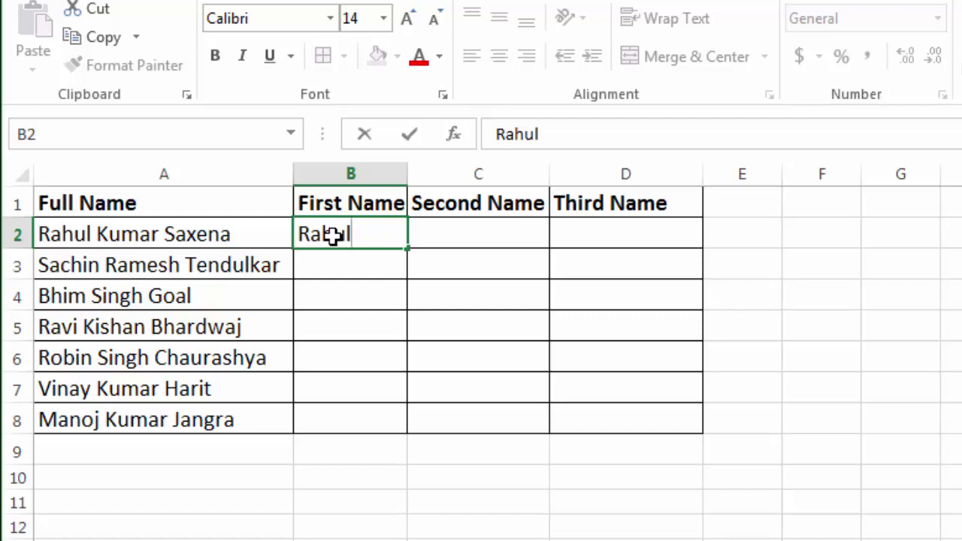
pyautogui.press('Return')
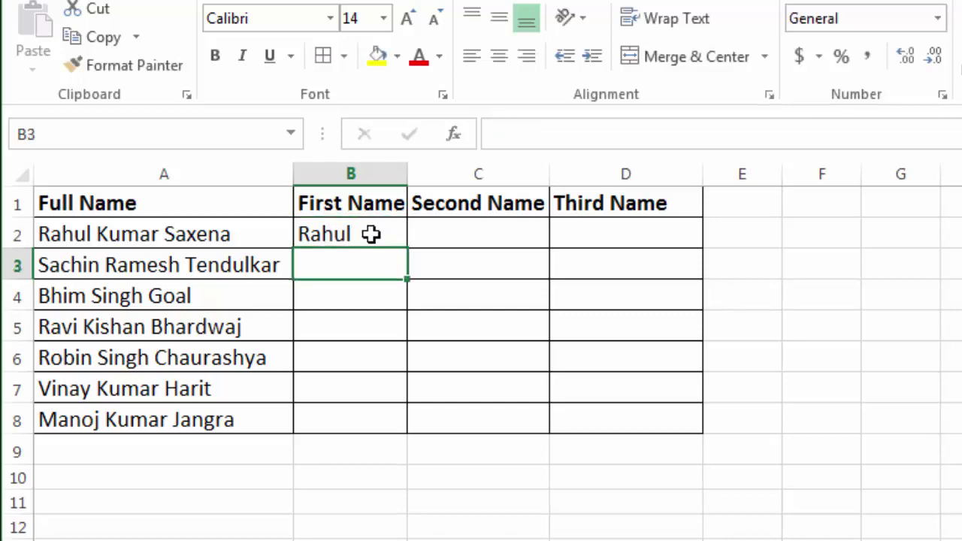
pyautogui.moveTo(371, 234); pyautogui.dragTo(369, 419)
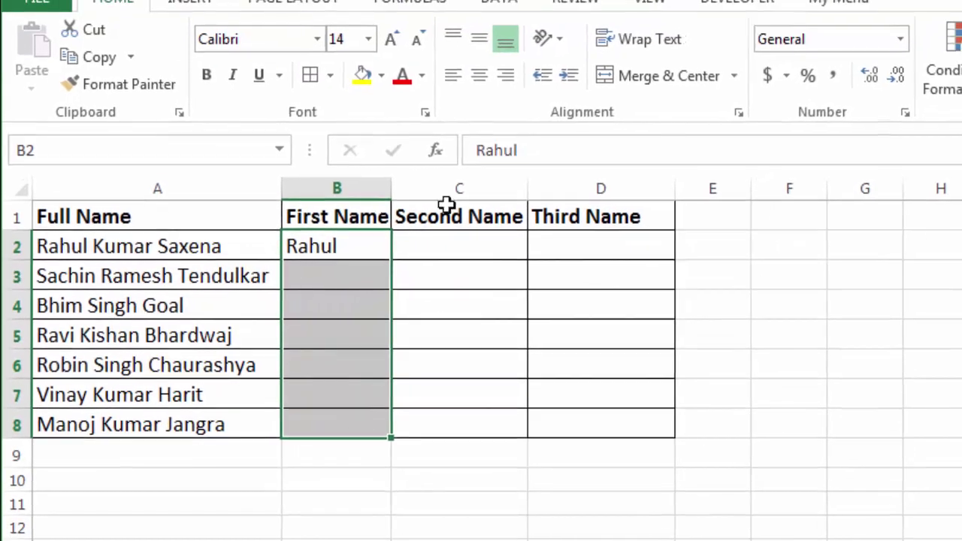
pyautogui.click(471, 26)
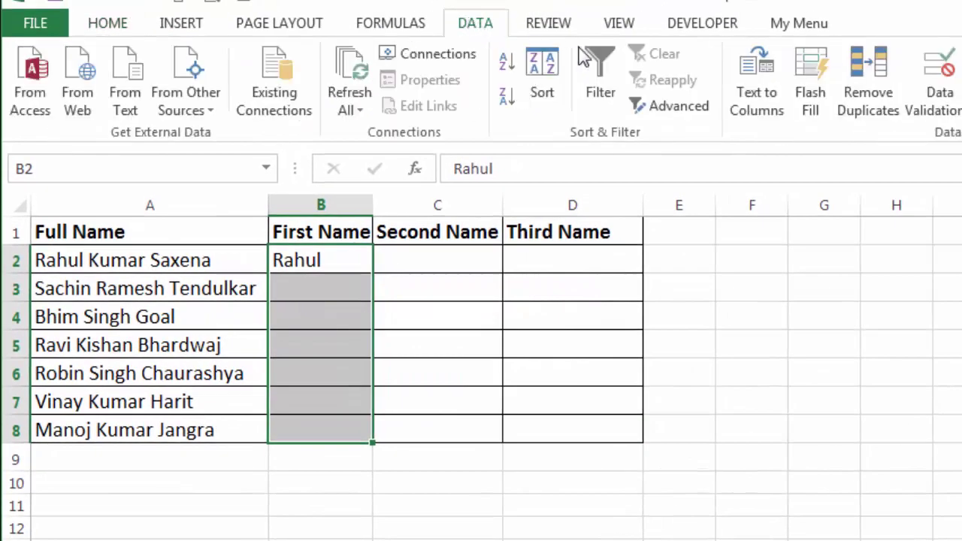
pyautogui.click(810, 75)
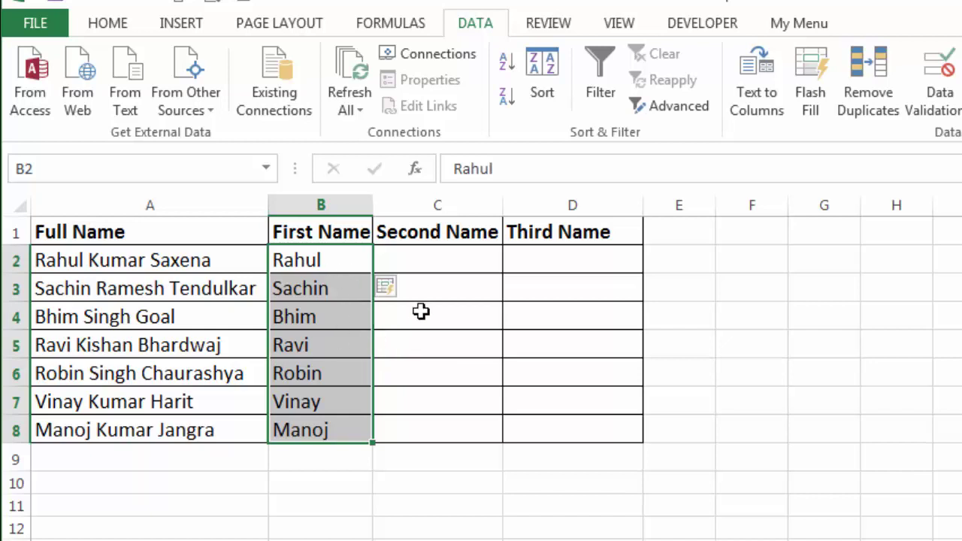
# Step: Enter 'Kumar' in C2 and Flash Fill the Second Name column through row 8
pyautogui.click(430, 264)
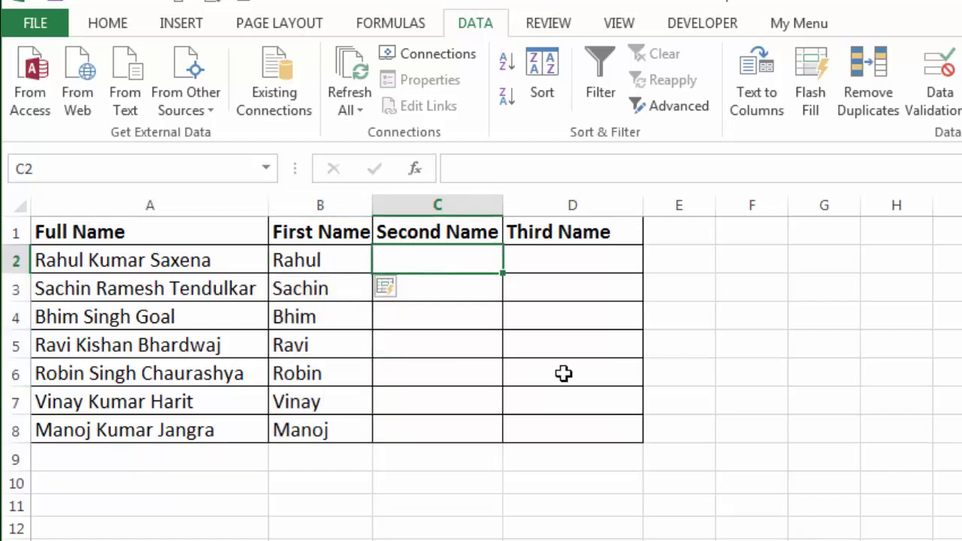
pyautogui.write('Kum')
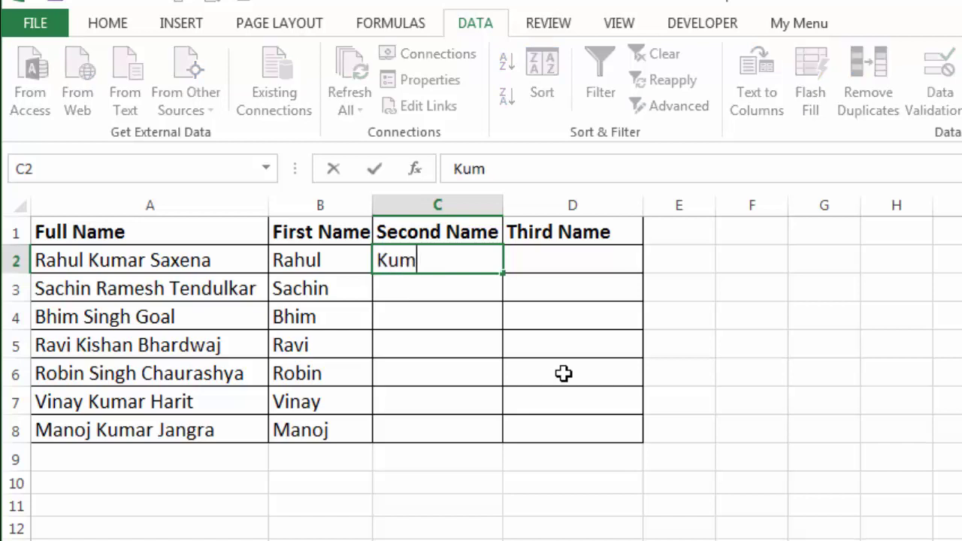
pyautogui.write('ar')
pyautogui.press('Return')
pyautogui.press('Up')
pyautogui.hotkey('shift', 'Down')
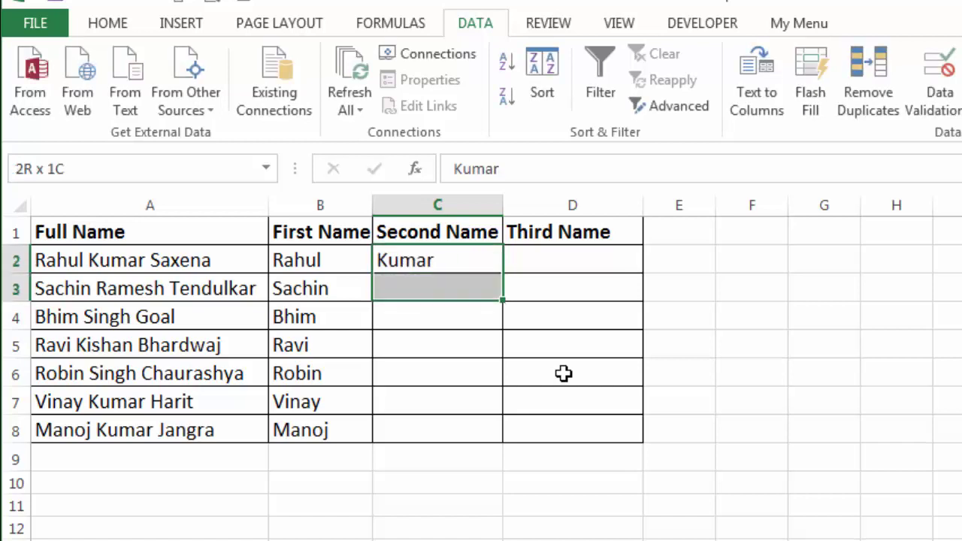
pyautogui.hotkey('shift', 'Down')
pyautogui.hotkey('shift', 'Down')
pyautogui.hotkey('shift', 'Down')
pyautogui.hotkey('shift', 'Down')
pyautogui.hotkey('shift', 'Down')
pyautogui.hotkey('shift', 'Down')
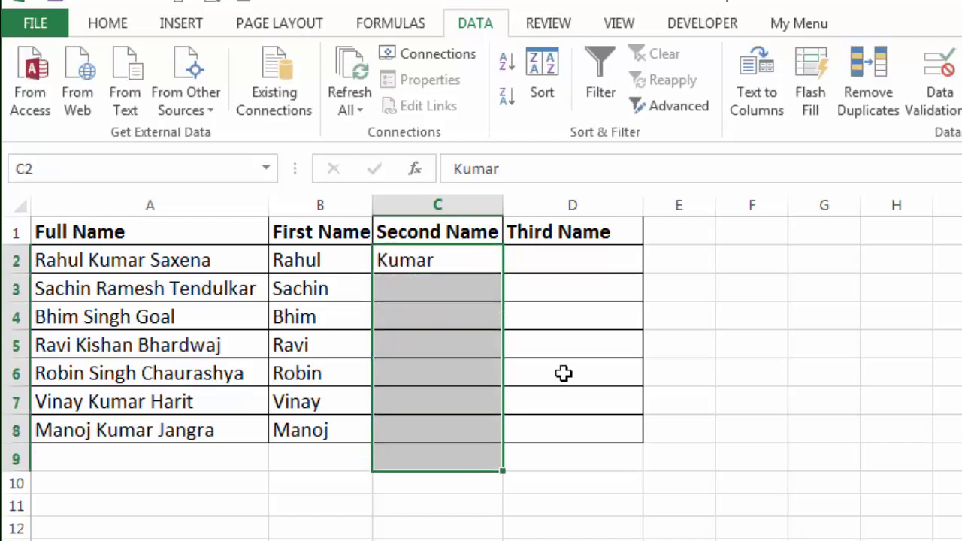
pyautogui.hotkey('shift', 'Up')
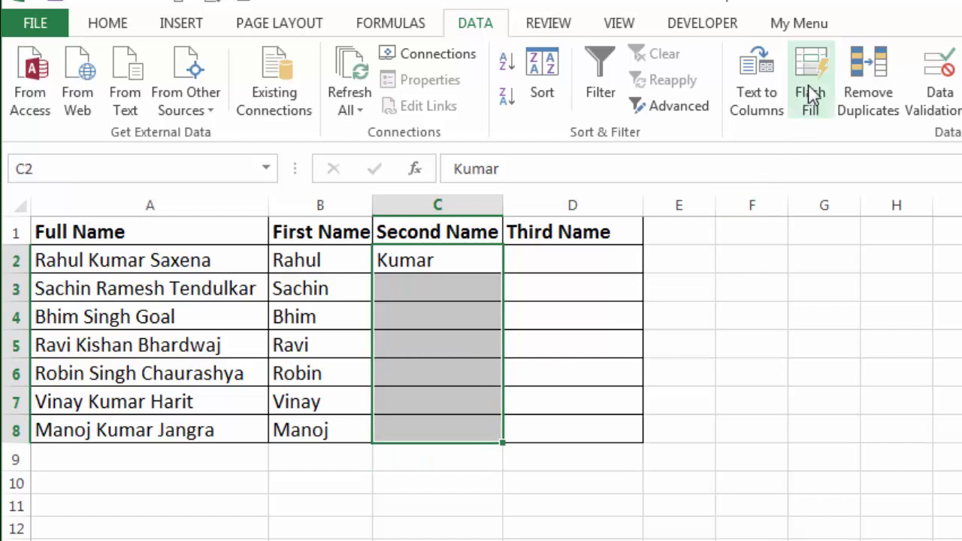
pyautogui.click(810, 90)
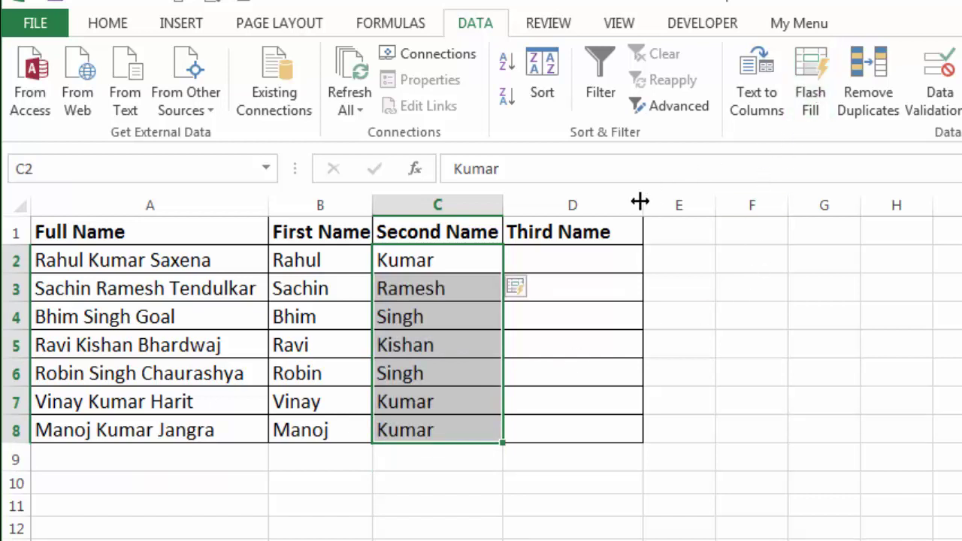
# Step: Enter 'Saxena' in D2 and Flash Fill the Third Name column D2:D8
pyautogui.click(550, 257)
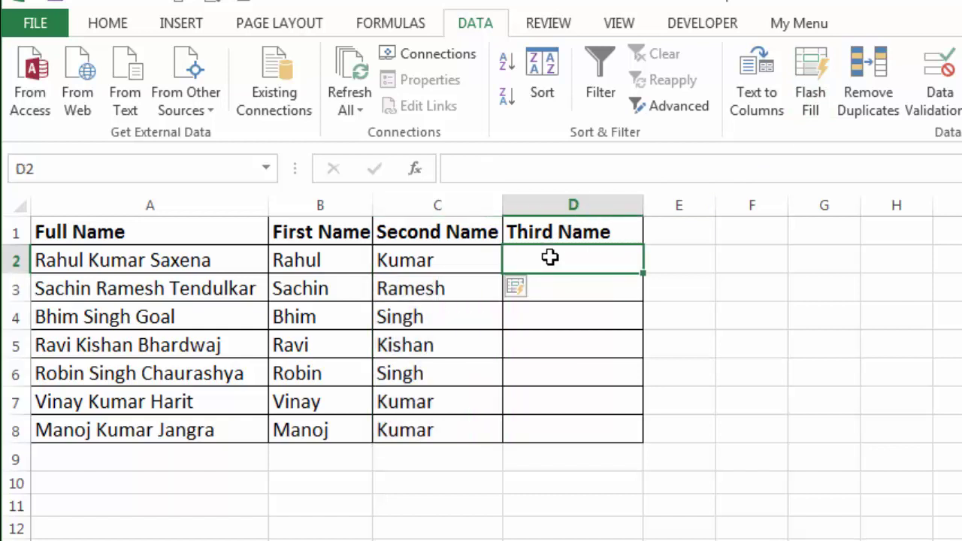
pyautogui.write('S')
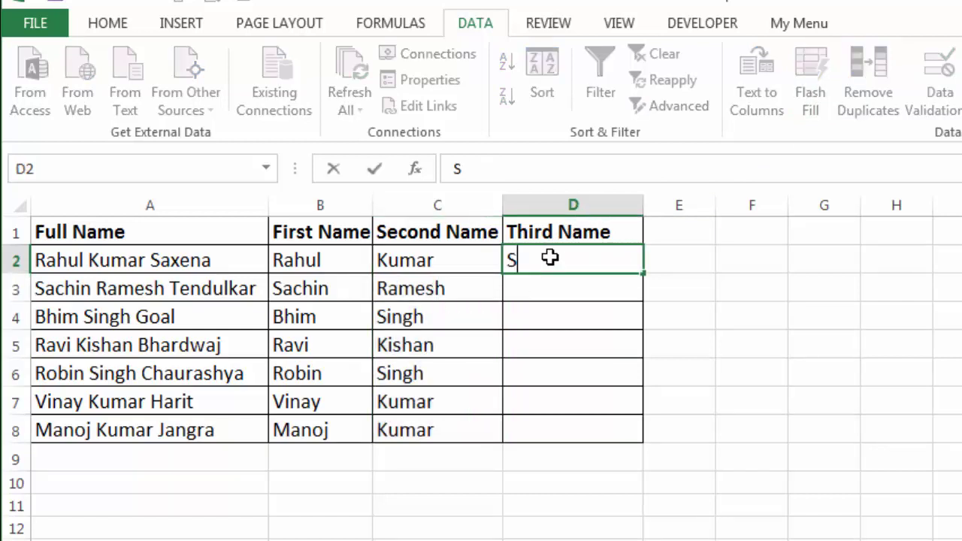
pyautogui.write('axena')
pyautogui.press('Return')
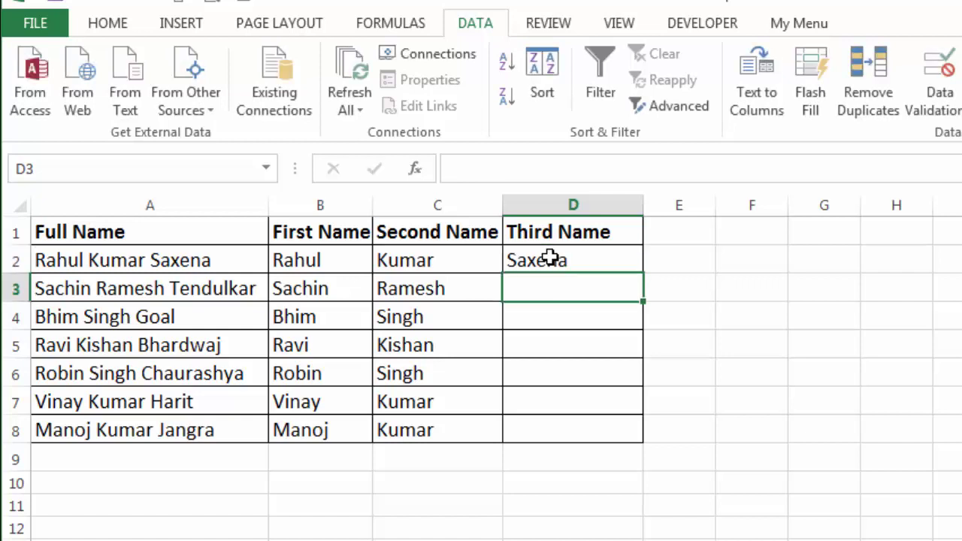
pyautogui.press('Down')
pyautogui.moveTo(626, 258); pyautogui.dragTo(614, 429)
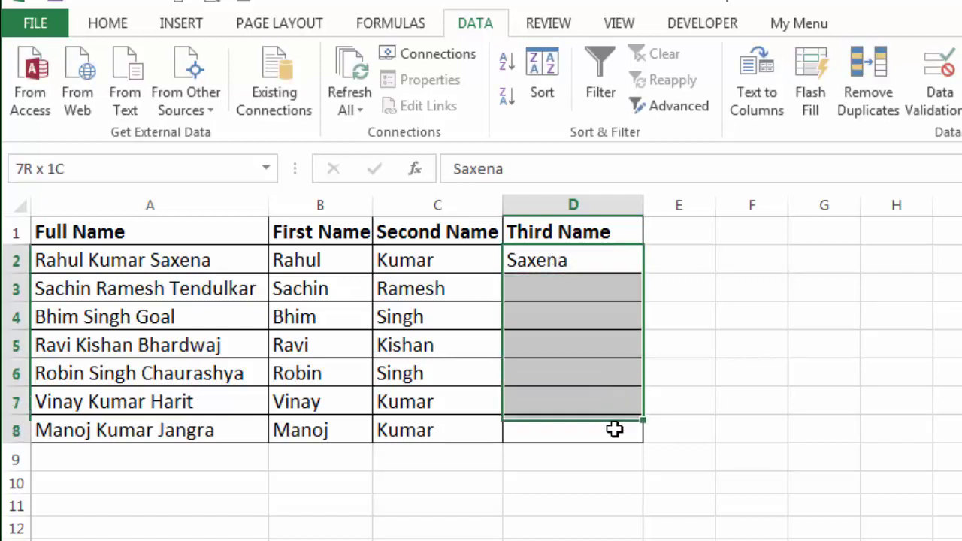
pyautogui.click(809, 94)
pyautogui.click(434, 261)
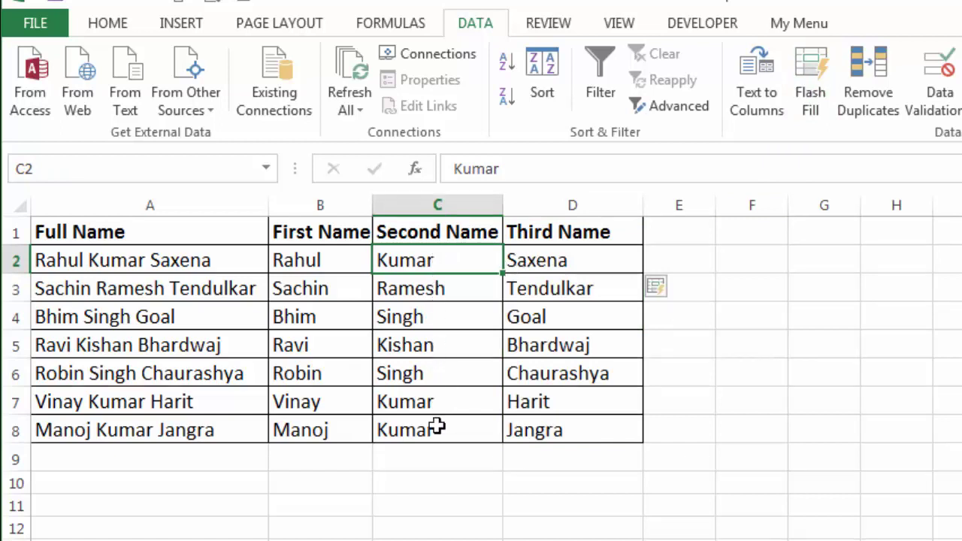
pyautogui.click(306, 263)
pyautogui.click(407, 259)
pyautogui.click(217, 261)
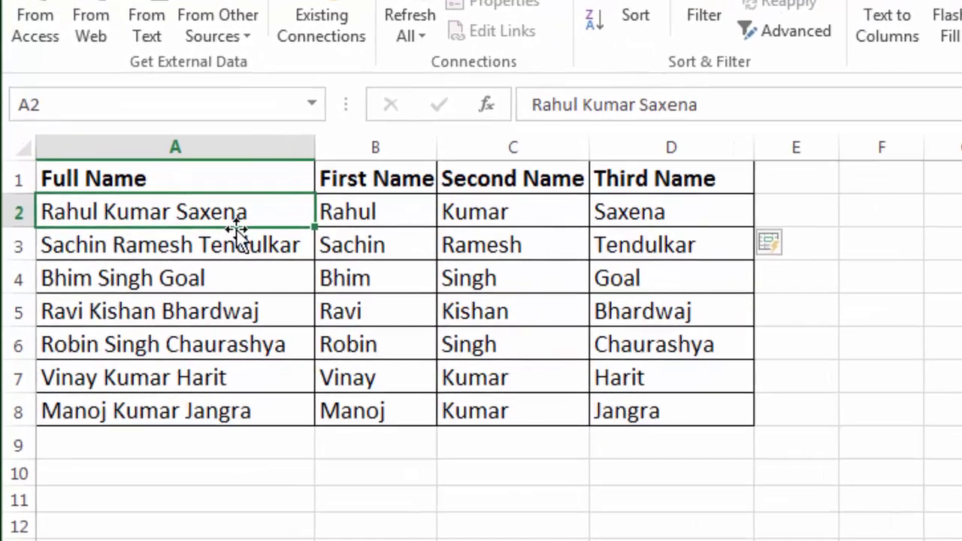
pyautogui.press('F2')
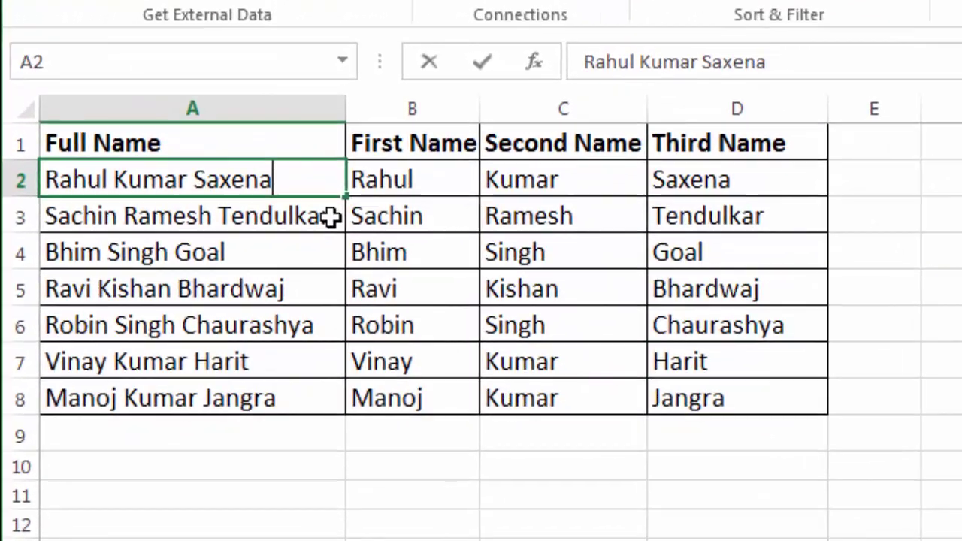
pyautogui.press('BackSpace')
pyautogui.press('BackSpace')
pyautogui.press('BackSpace')
pyautogui.press('BackSpace')
pyautogui.press('BackSpace')
pyautogui.press('BackSpace')
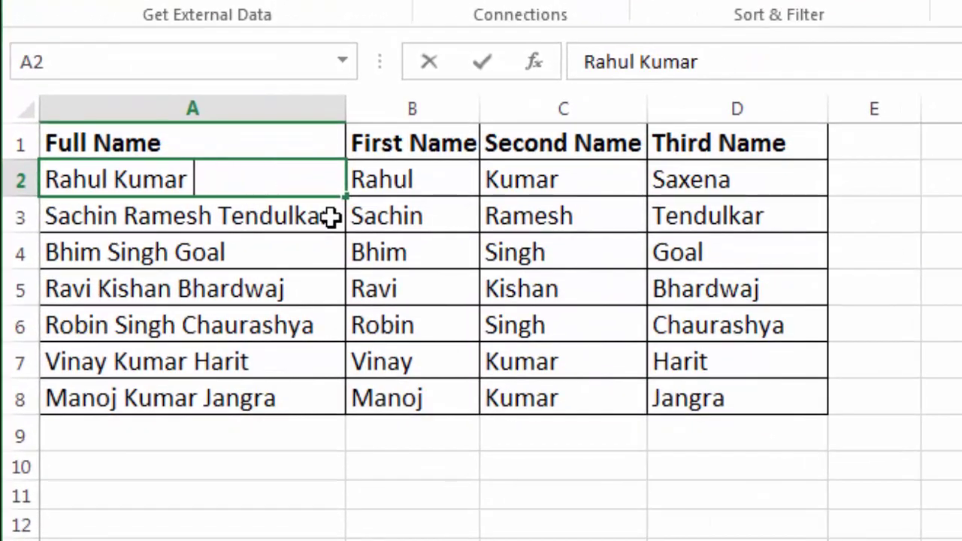
pyautogui.write('Mitt')
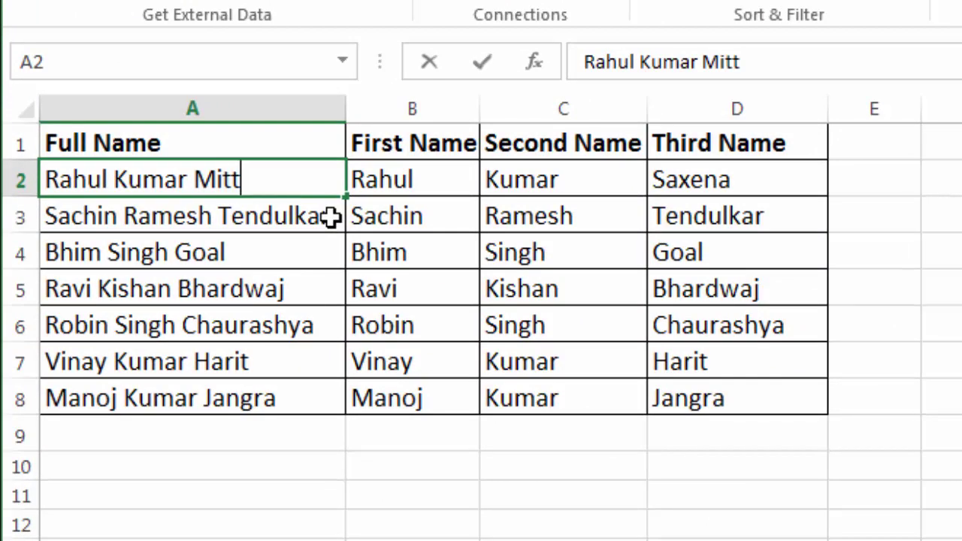
pyautogui.write('al')
pyautogui.press('Return')
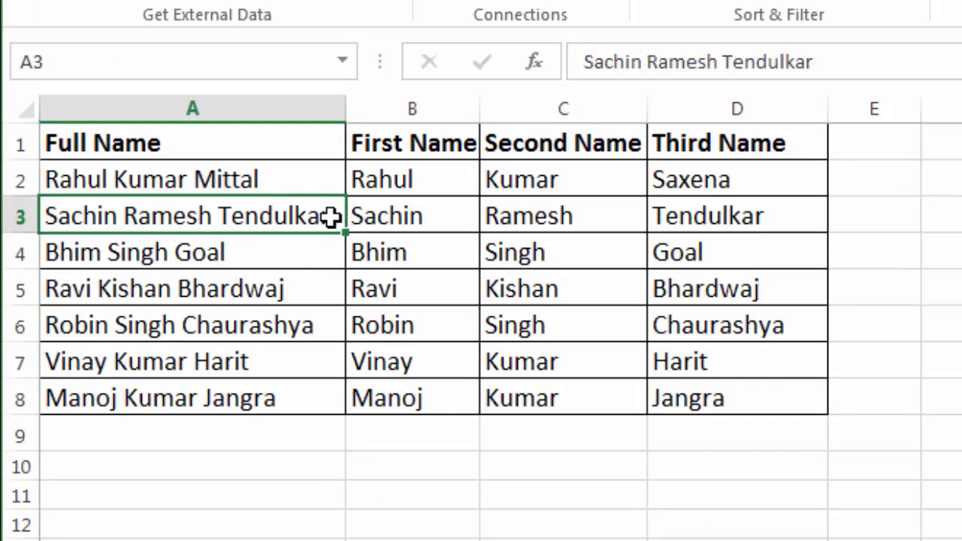
# Step: Check the Third Name cells in column D, where D2 still shows Saxena
pyautogui.click(747, 186)
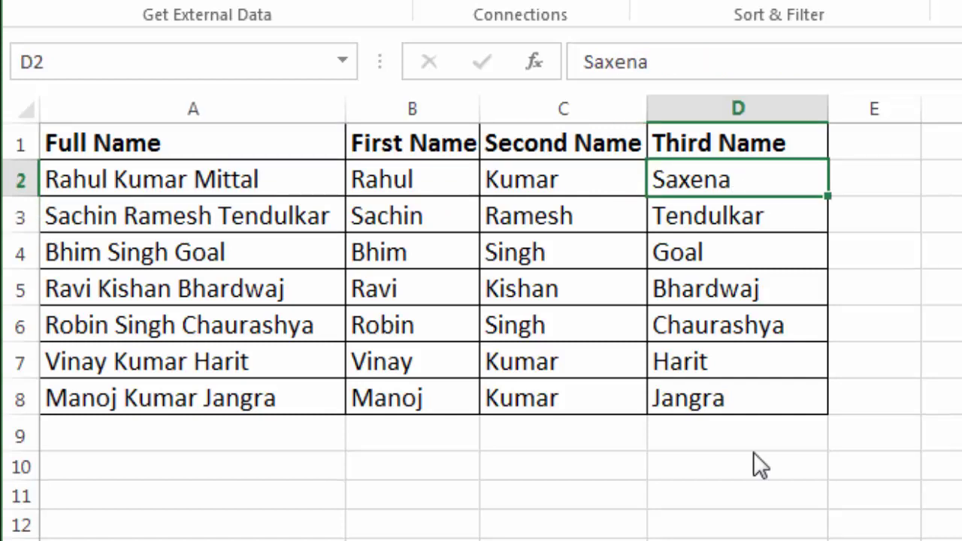
pyautogui.click(737, 284)
pyautogui.click(735, 323)
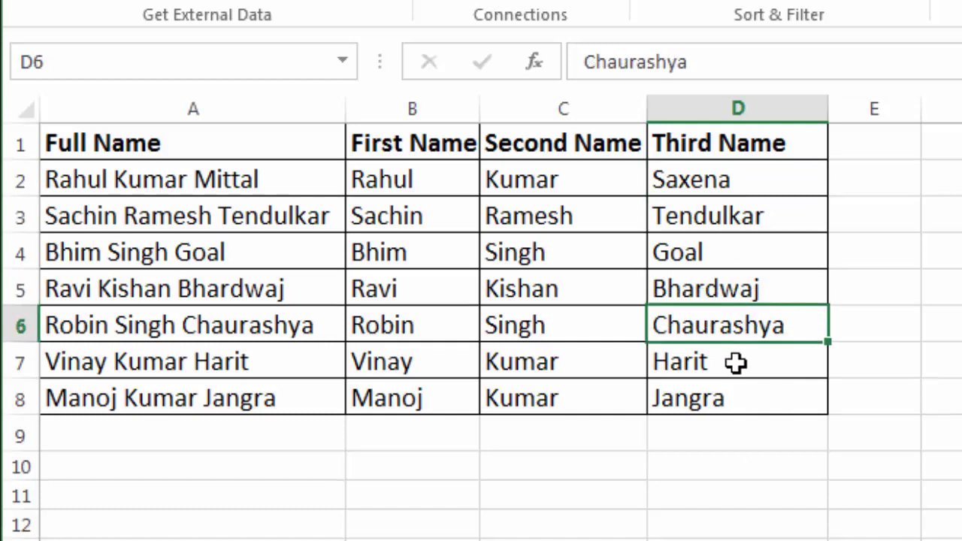
pyautogui.click(737, 364)
pyautogui.click(737, 398)
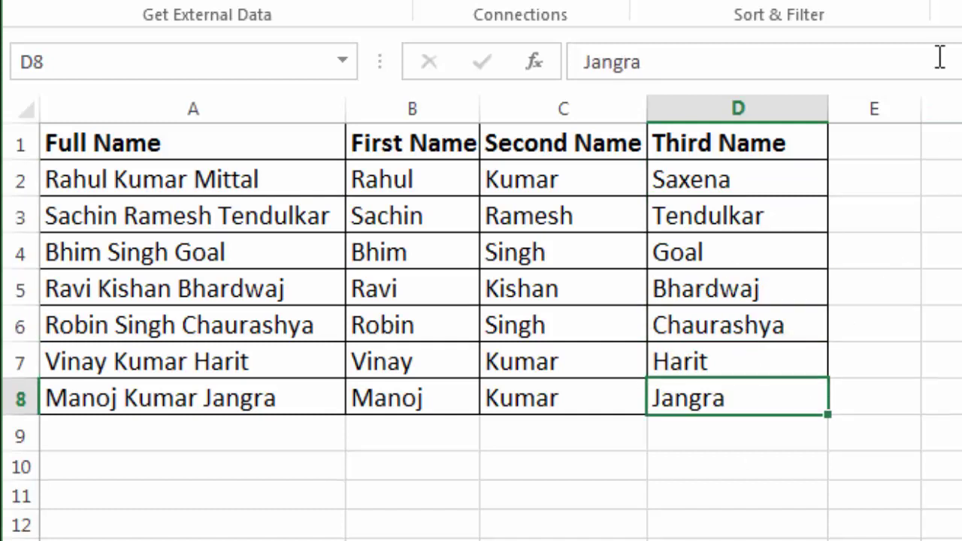
pyautogui.click(768, 284)
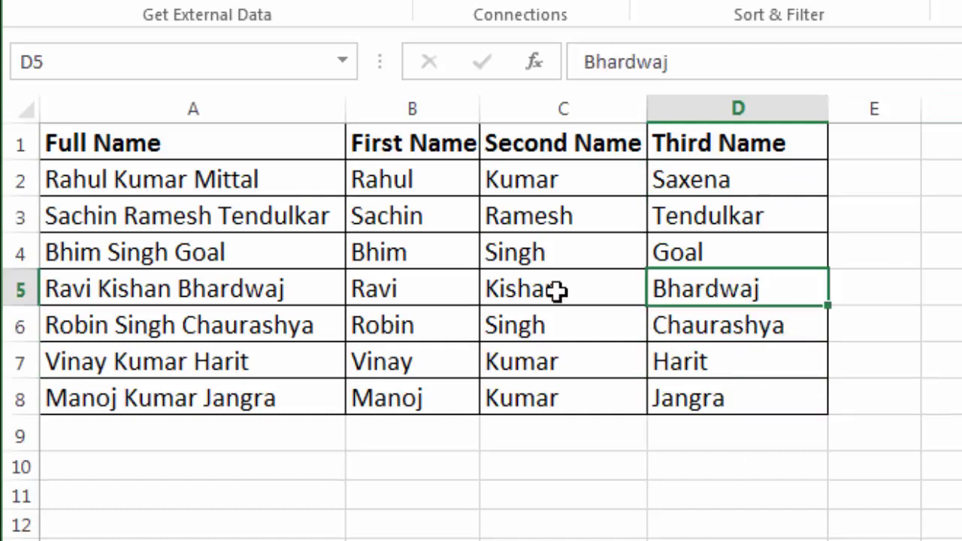
# Step: Copy the full names A2:A8 and paste them starting at A13
pyautogui.moveTo(241, 173); pyautogui.dragTo(236, 393)
pyautogui.hotkey('ctrl', 'c')
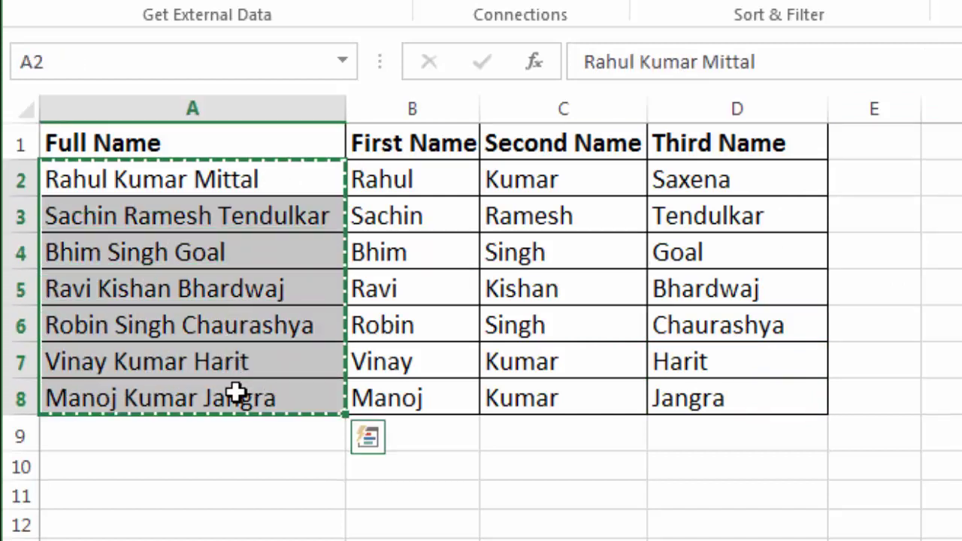
pyautogui.click(215, 539)
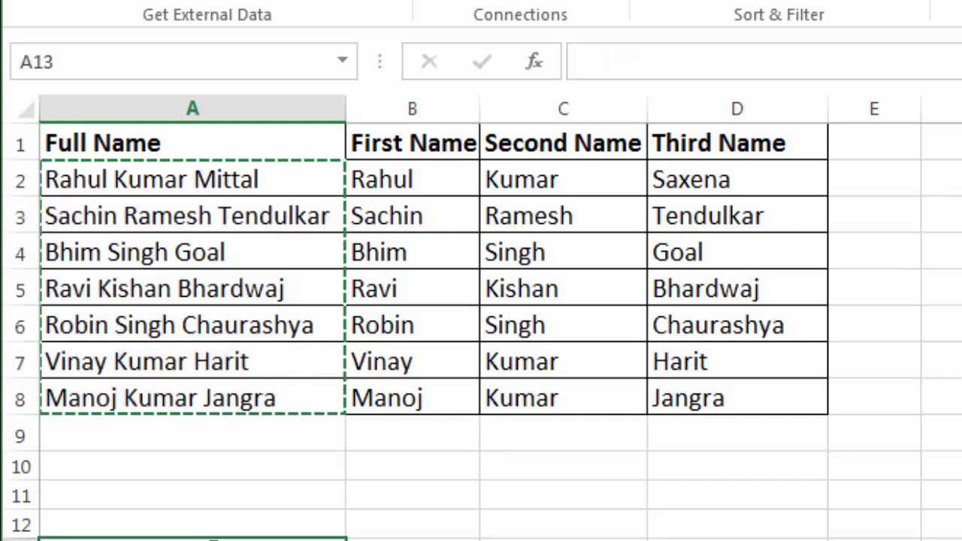
pyautogui.hotkey('ctrl', 'v')
# Step: Split the pasted names A13:A19 at spaces with Text to Columns (Delimited)
pyautogui.scroll(-3, 368, 526)
pyautogui.click(260, 440)
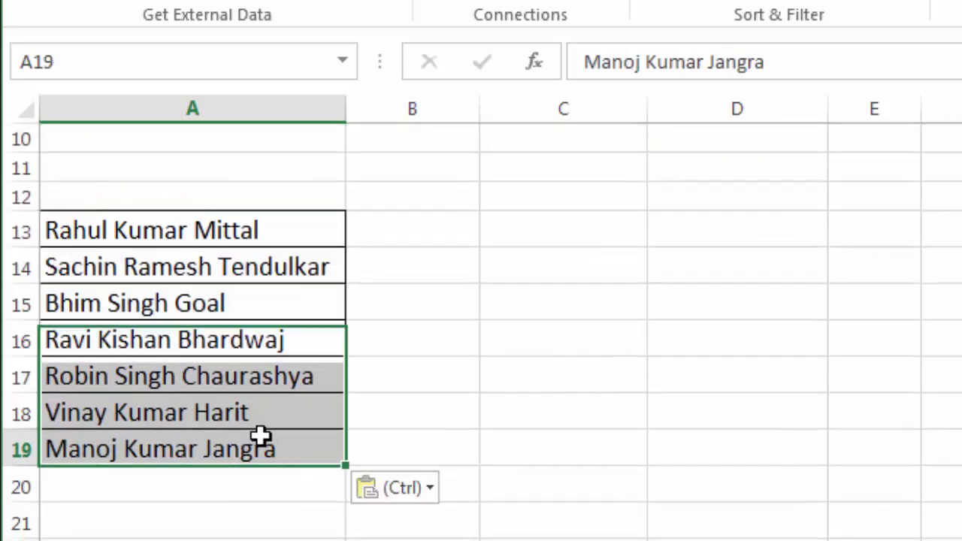
pyautogui.moveTo(260, 231); pyautogui.dragTo(272, 454)
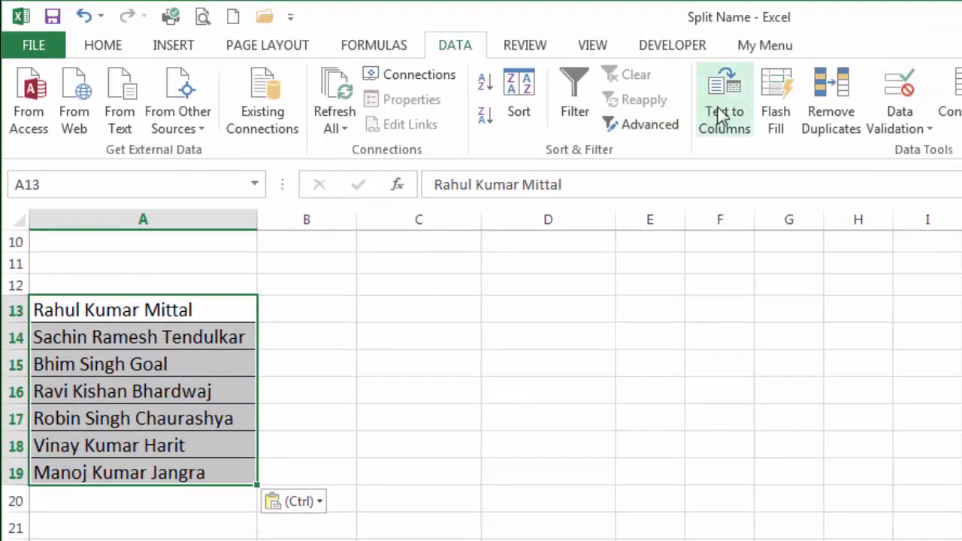
pyautogui.click(721, 117)
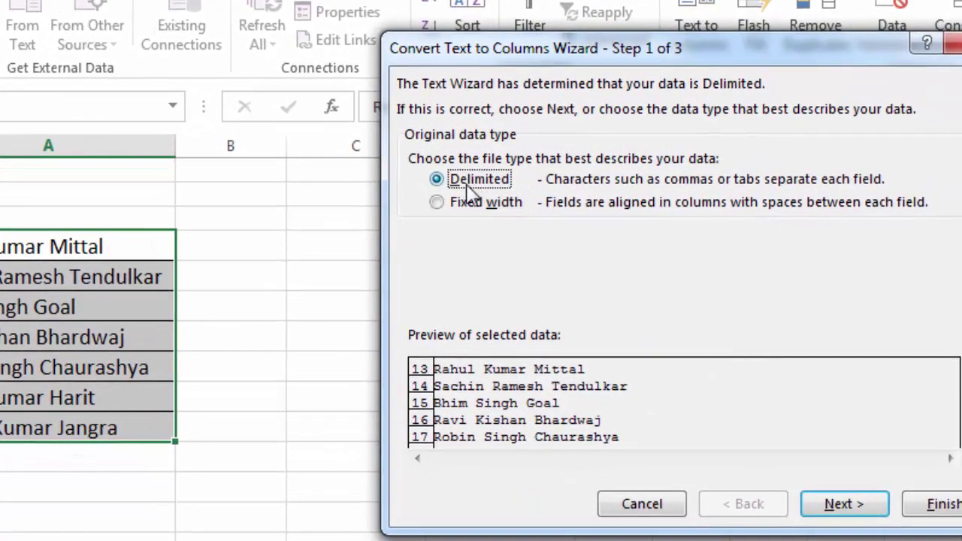
pyautogui.click(833, 510)
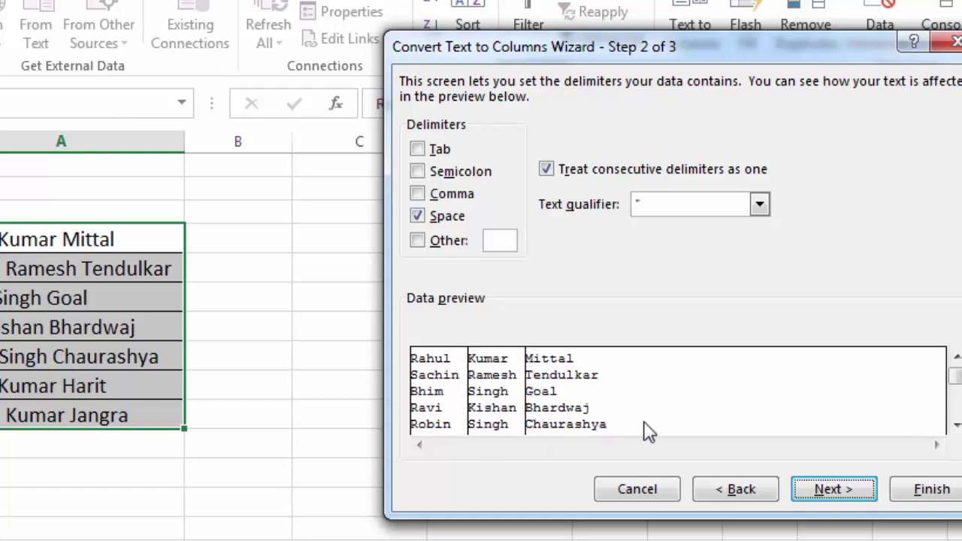
pyautogui.click(908, 497)
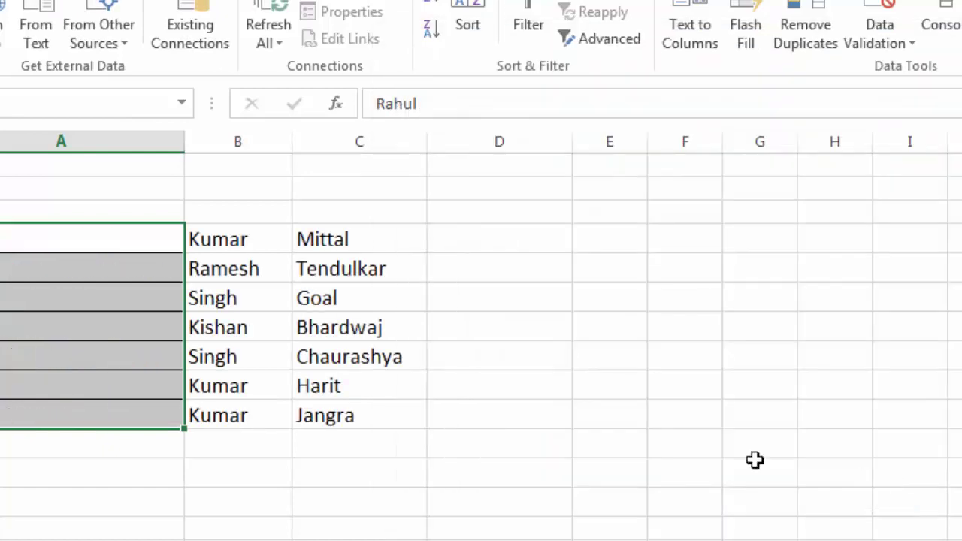
# Step: Review the split names in rows 13–19, such as Mittal, Ramesh, Tendulkar and Bhim
pyautogui.click(86, 264)
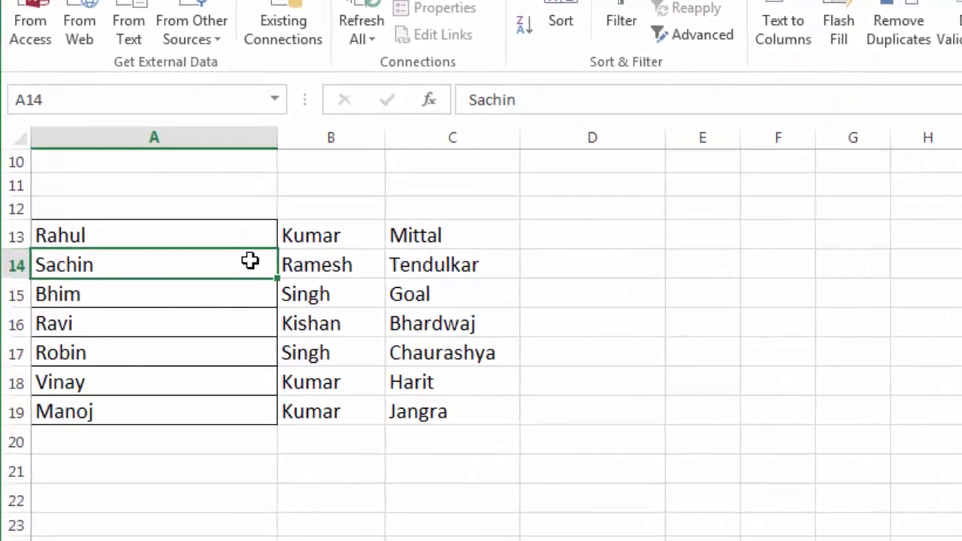
pyautogui.click(453, 269)
pyautogui.click(229, 270)
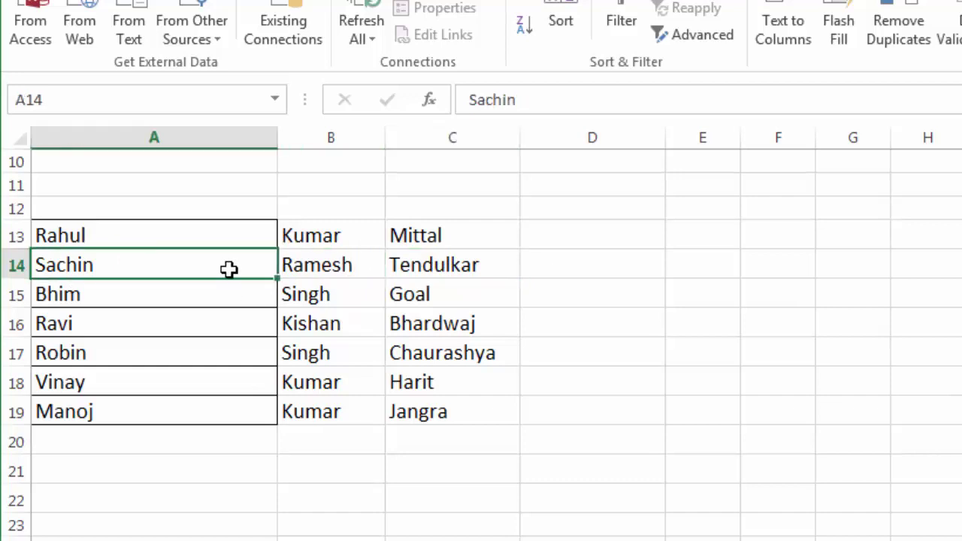
pyautogui.click(417, 258)
pyautogui.click(425, 237)
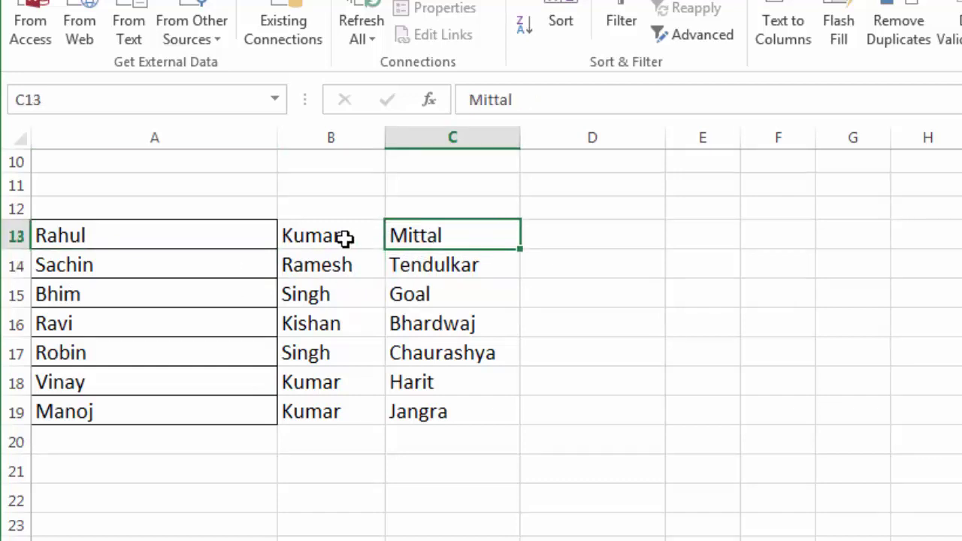
pyautogui.click(343, 239)
pyautogui.click(345, 265)
pyautogui.click(436, 277)
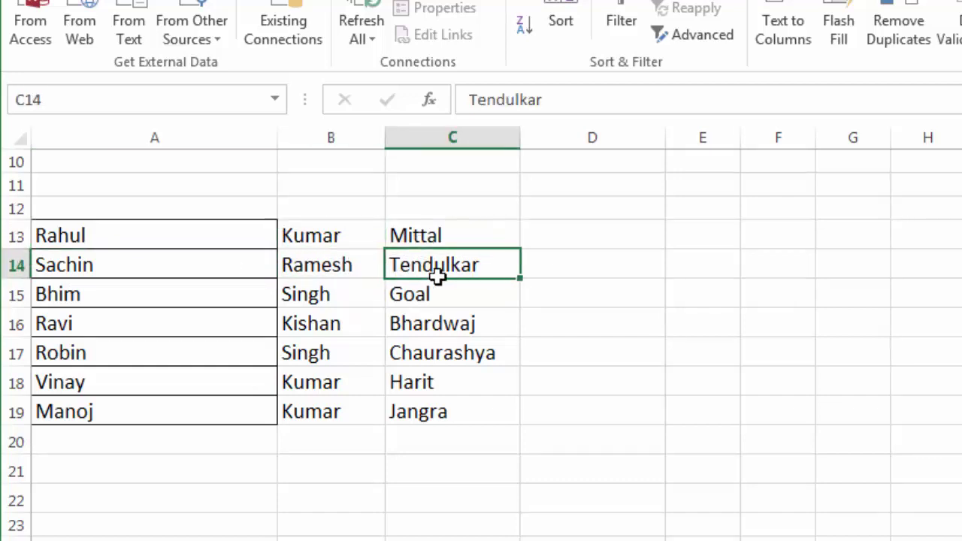
pyautogui.moveTo(190, 233); pyautogui.dragTo(190, 409)
pyautogui.click(136, 286)
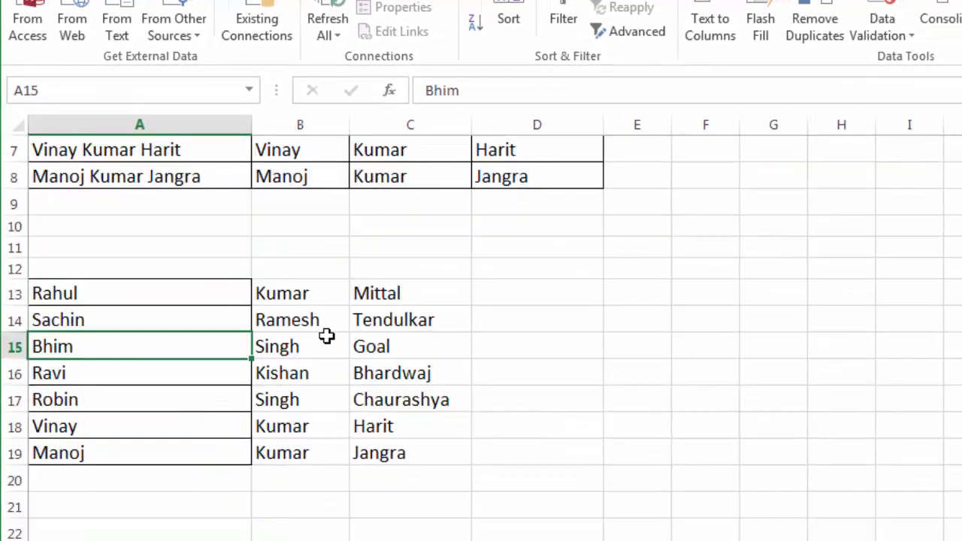
# Step: Delete the split names in A13:C19 and the name entries in B2:D8
pyautogui.moveTo(103, 292); pyautogui.dragTo(427, 455)
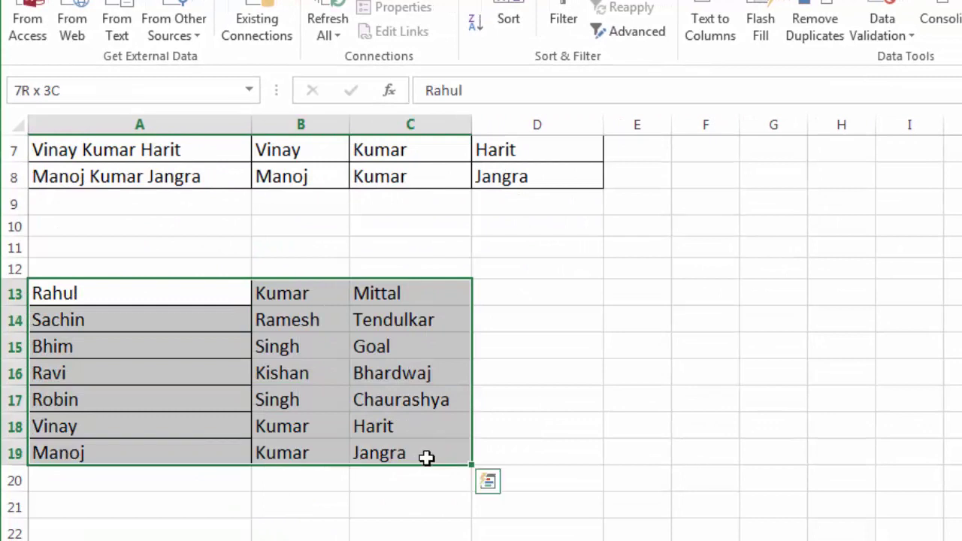
pyautogui.press('Delete')
pyautogui.scroll(2, 428, 445)
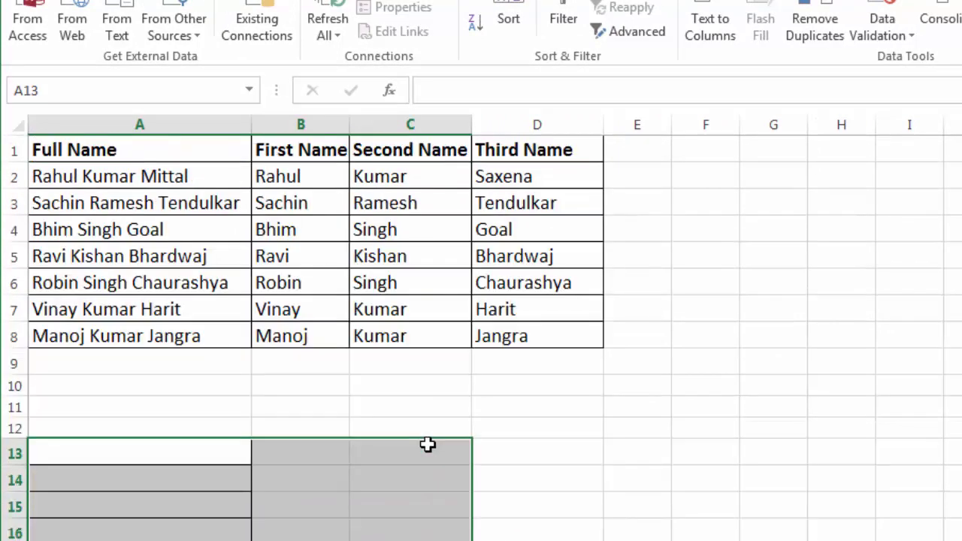
pyautogui.moveTo(281, 176)
pyautogui.mouseDown()
pyautogui.moveTo(541, 289)
pyautogui.moveTo(561, 337)
pyautogui.mouseUp()
pyautogui.press('Delete')
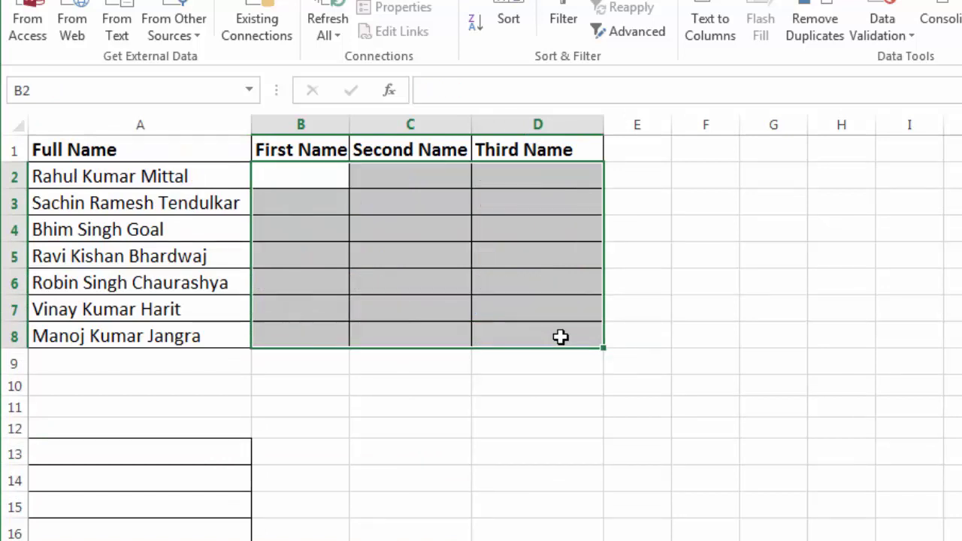
# Step: Launch Visual Basic from the Developer ribbon
pyautogui.click(419, 359)
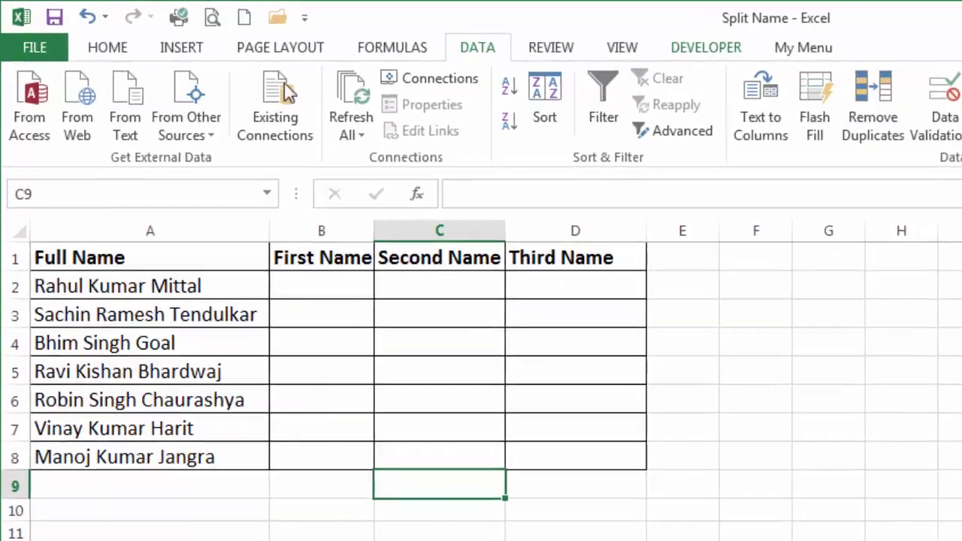
pyautogui.click(645, 45)
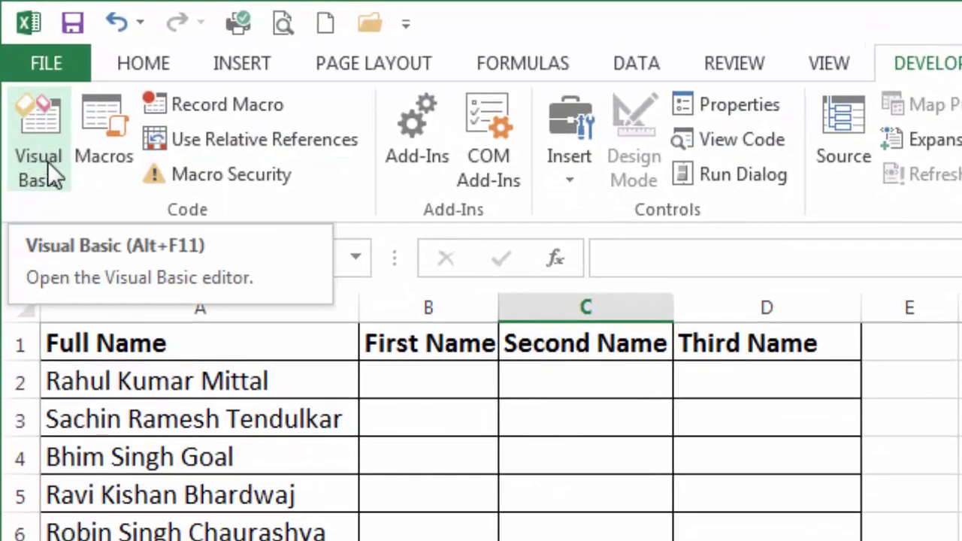
pyautogui.click(42, 150)
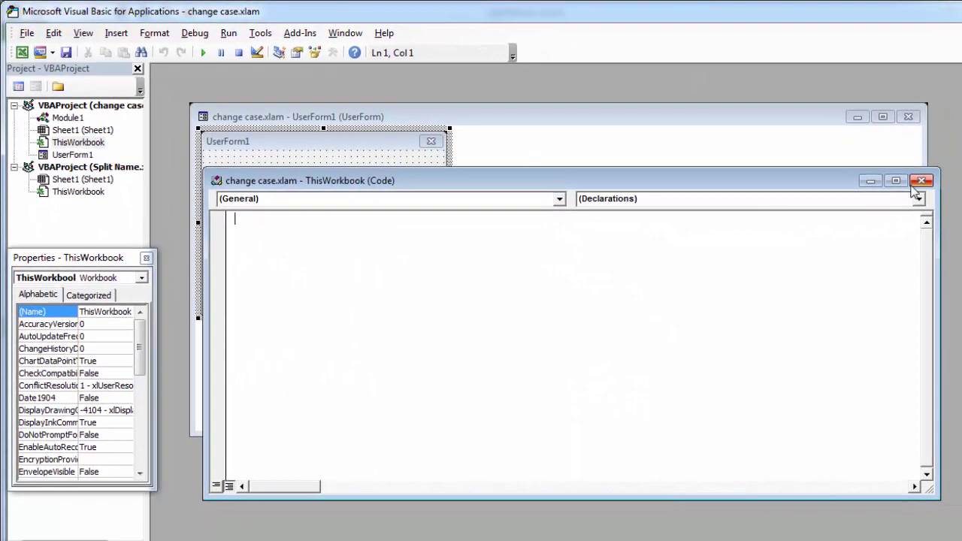
# Step: Close the ThisWorkbook and UserForm1 windows and insert a new Module2
pyautogui.click(921, 182)
pyautogui.click(908, 117)
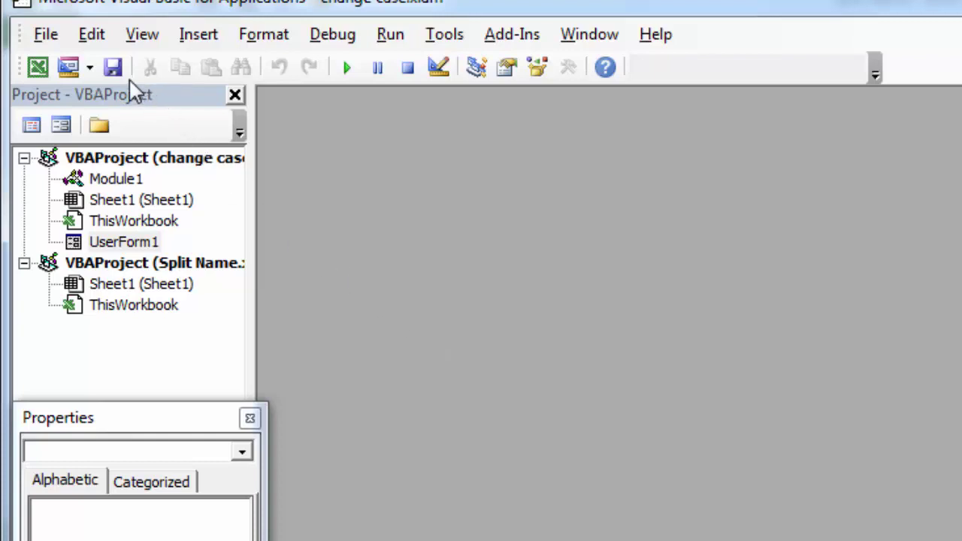
pyautogui.click(89, 69)
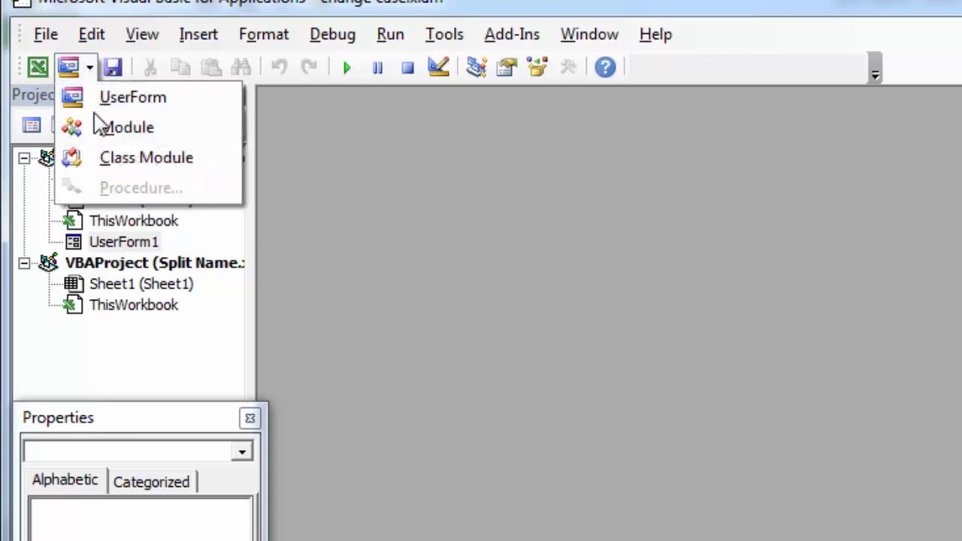
pyautogui.click(129, 136)
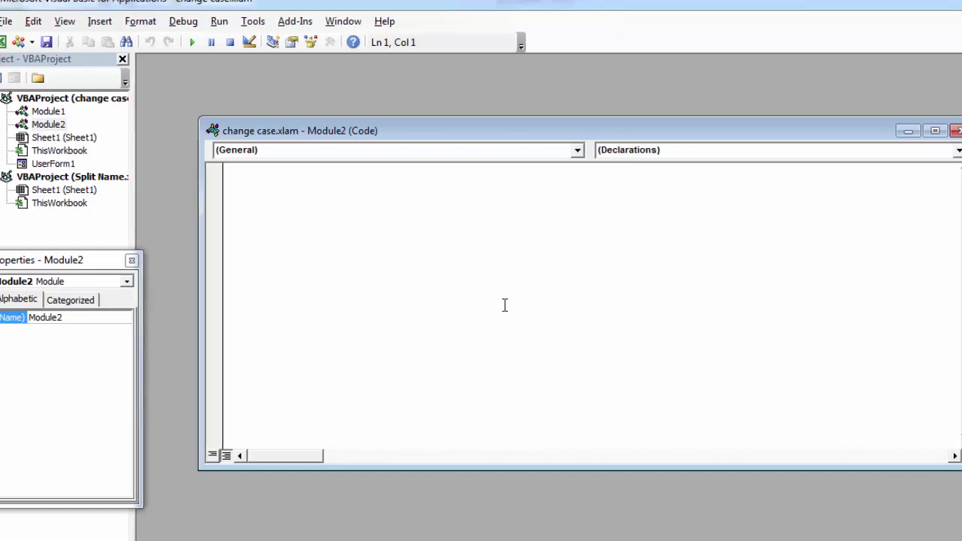
# Step: Paste the firstname, midname and lastname functions from Notepad into Module2, then switch back to Excel
pyautogui.moveTo(359, 537)
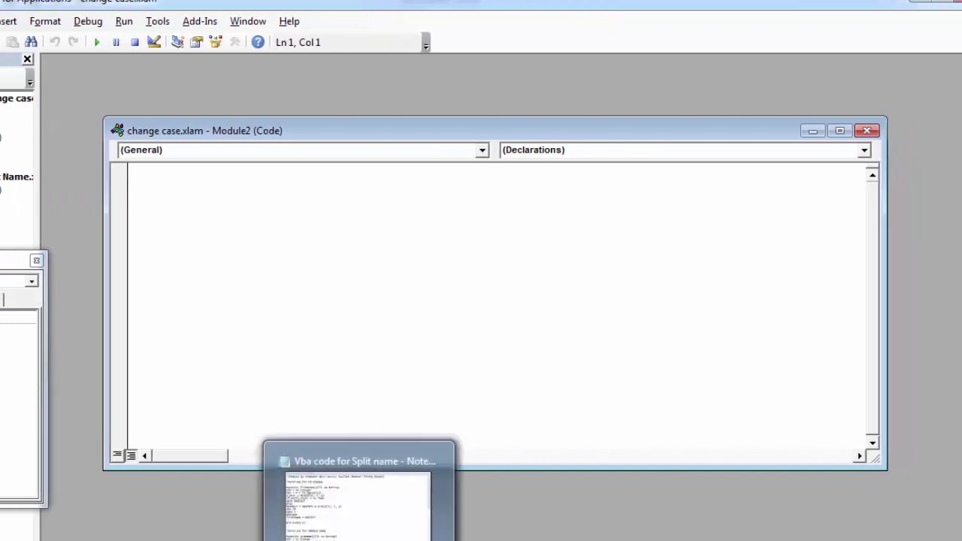
pyautogui.click(388, 447)
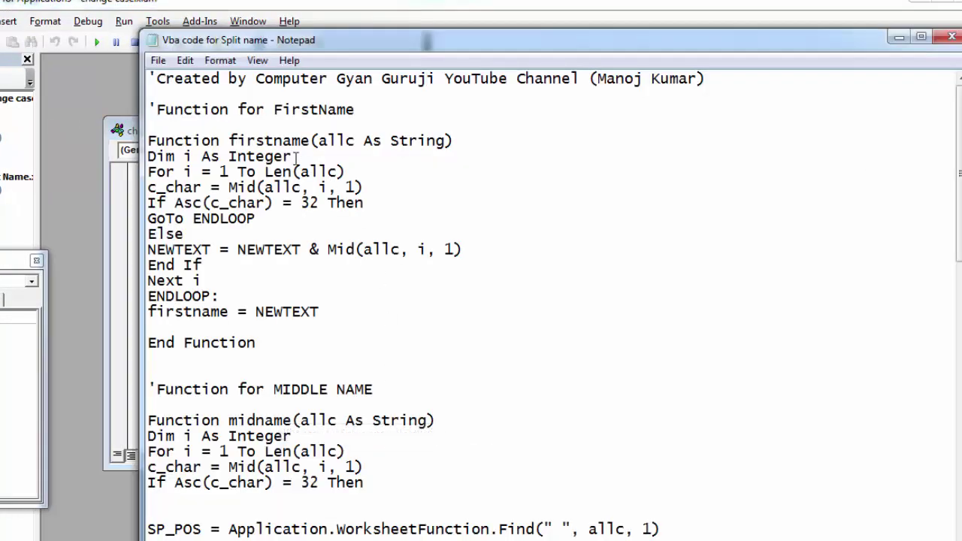
pyautogui.moveTo(149, 77)
pyautogui.mouseDown()
pyautogui.moveTo(364, 535)
pyautogui.moveTo(255, 535)
pyautogui.mouseUp()
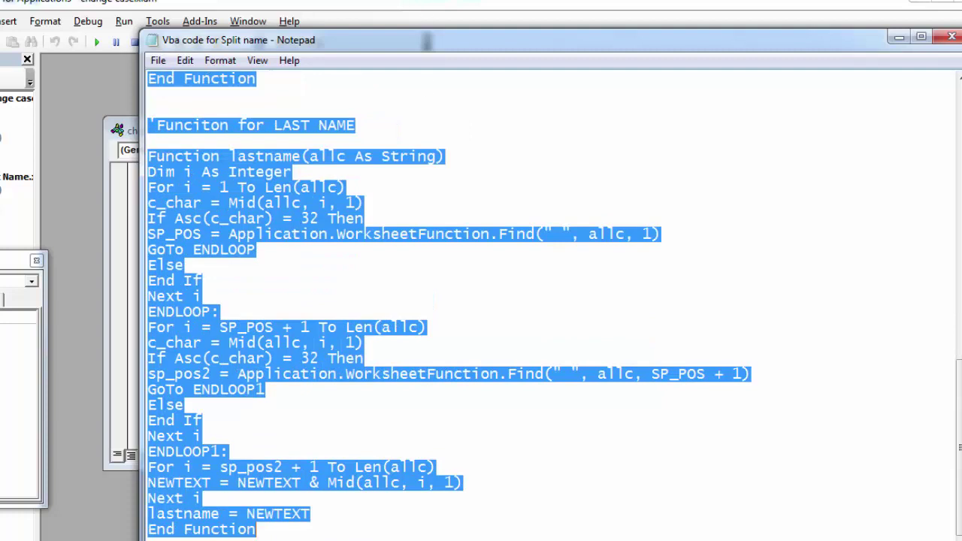
pyautogui.hotkey('alt', 'Tab')
pyautogui.hotkey('ctrl', 'v')
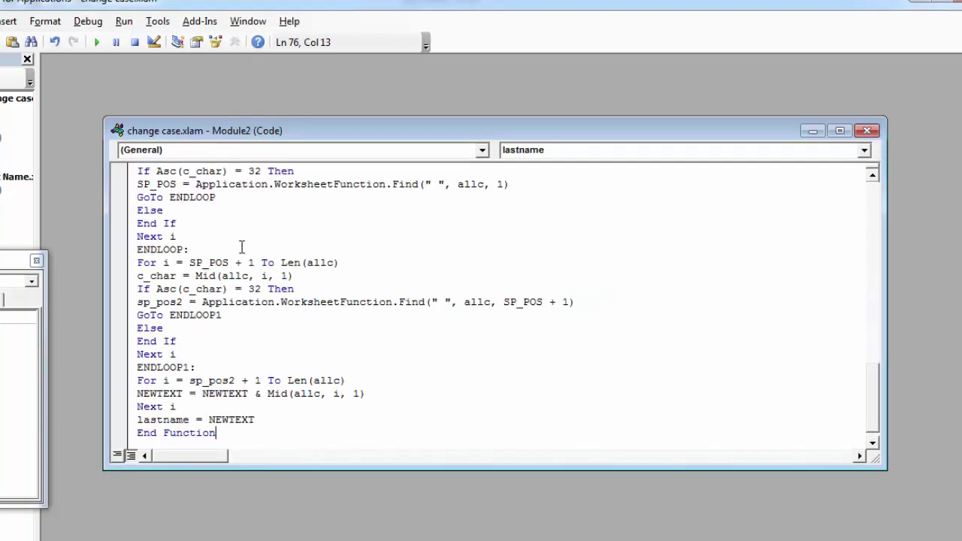
pyautogui.scroll(6, 243, 247)
pyautogui.scroll(6, 264, 251)
pyautogui.scroll(6, 264, 251)
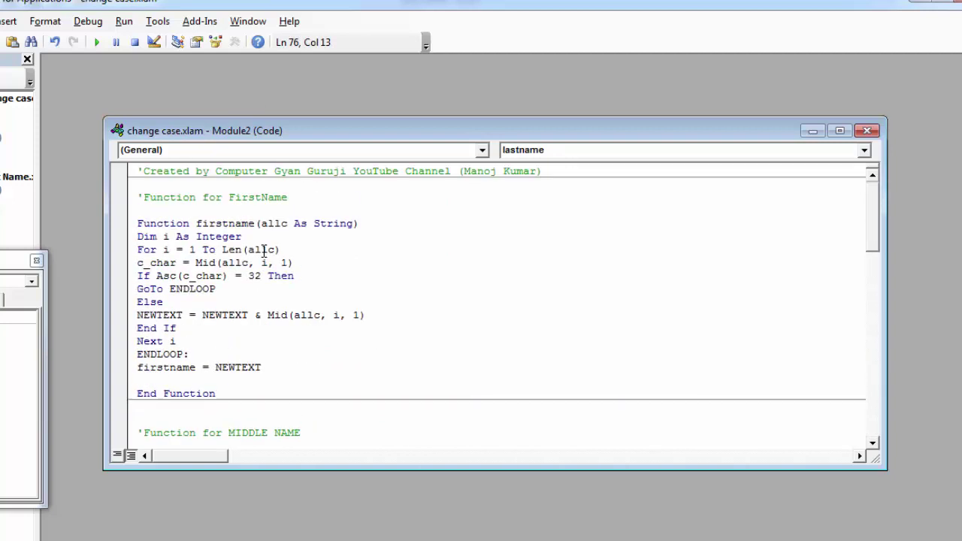
pyautogui.hotkey('alt', 'F11')
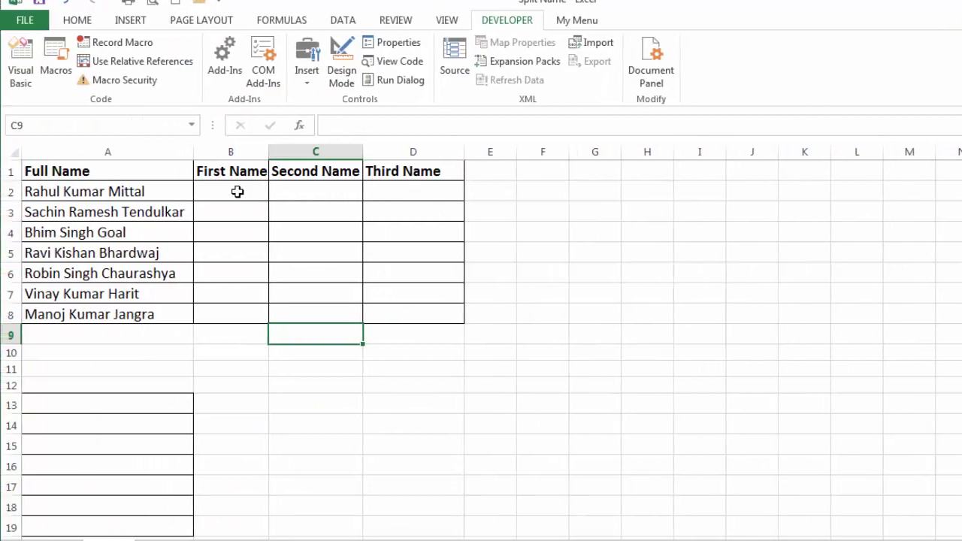
# Step: Enter =firstname(A2) in B2
pyautogui.click(237, 192)
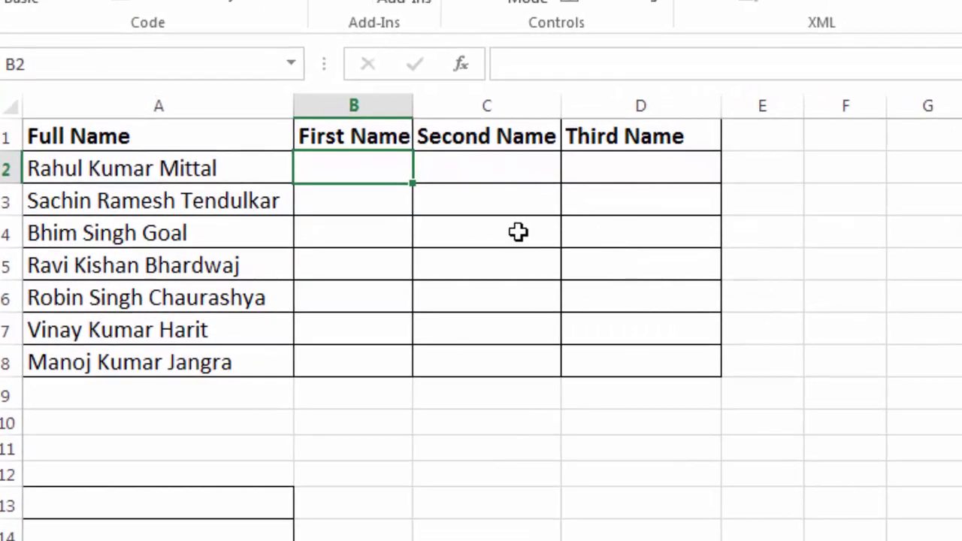
pyautogui.write('=')
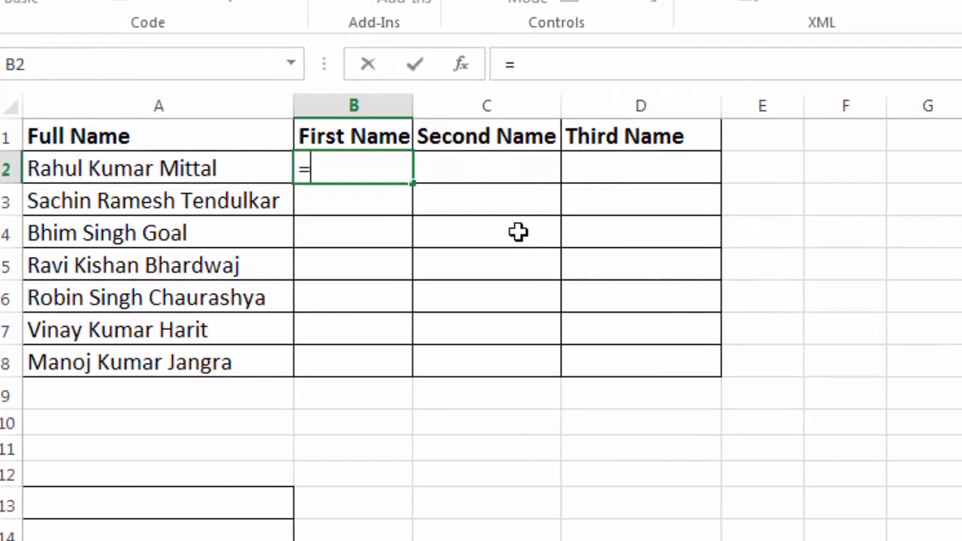
pyautogui.write('firs')
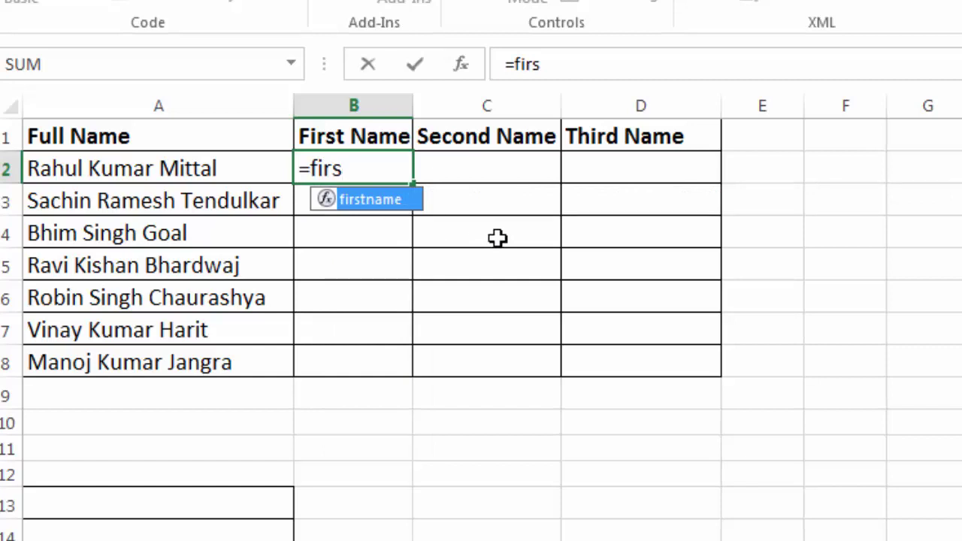
pyautogui.write('tname')
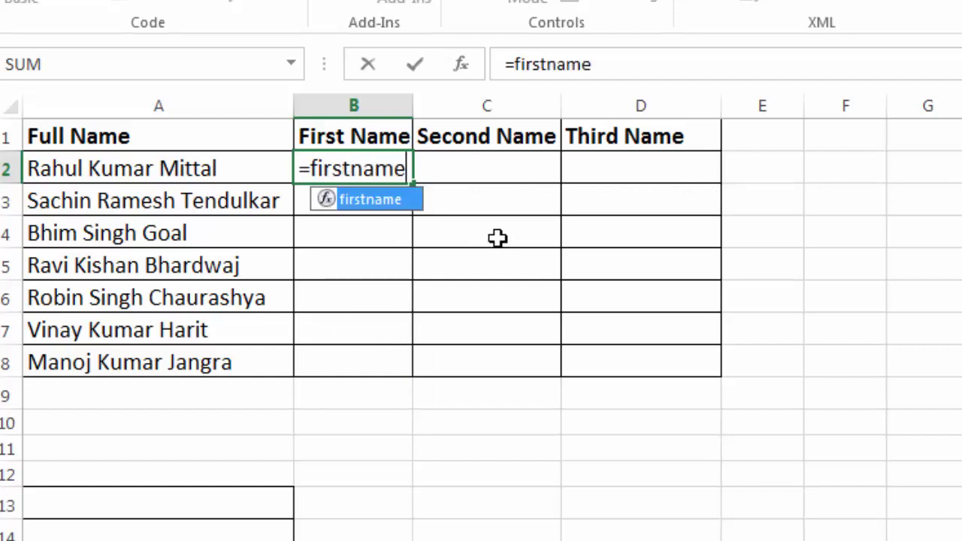
pyautogui.write('(')
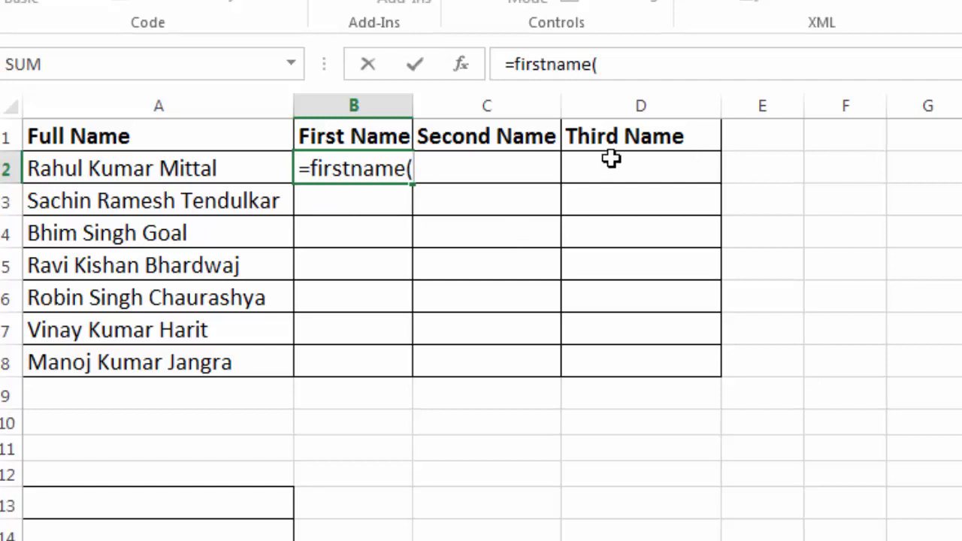
pyautogui.click(218, 163)
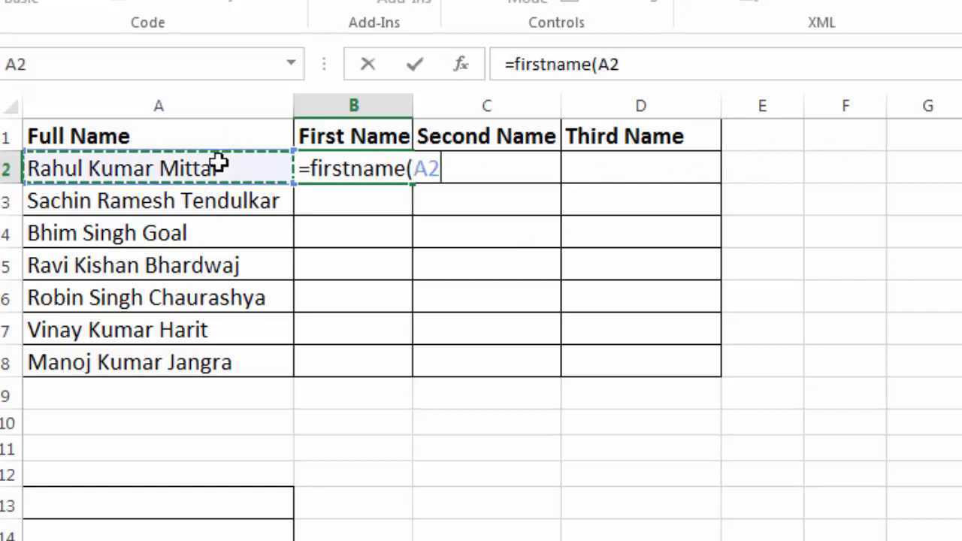
pyautogui.write(')')
pyautogui.press('Return')
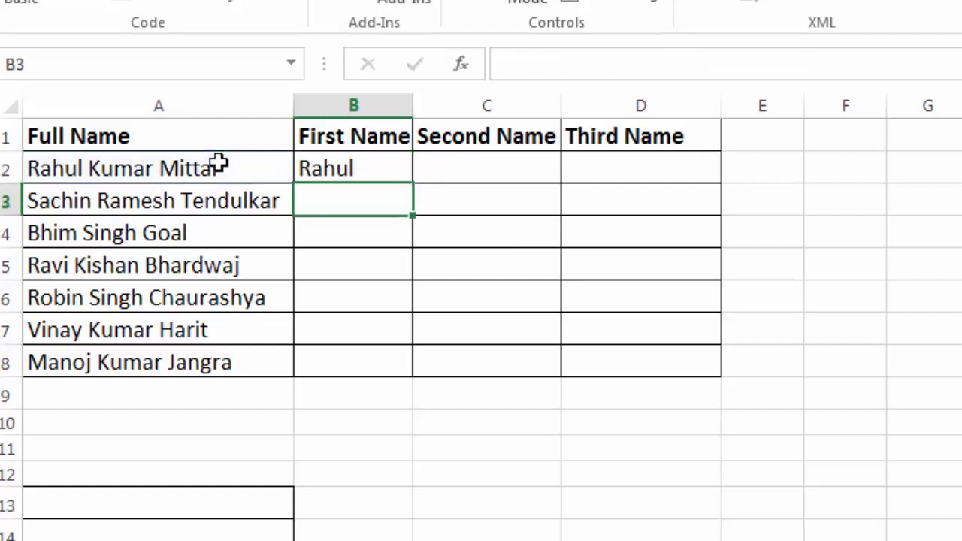
# Step: Enter =midname(A2) in C2 to show Kumar
pyautogui.press('Up')
pyautogui.press('Right')
pyautogui.press('Right')
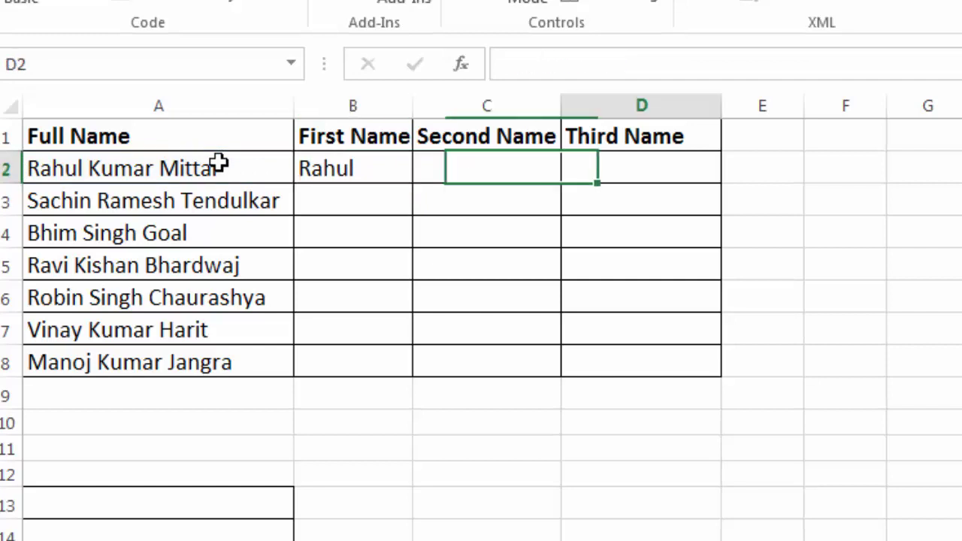
pyautogui.press('Right')
pyautogui.press('Left')
pyautogui.press('Left')
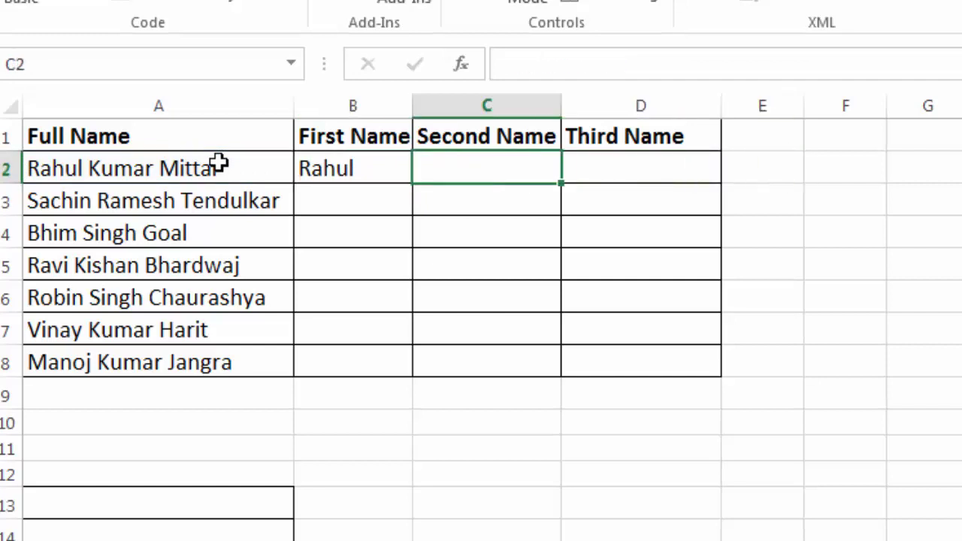
pyautogui.write('=')
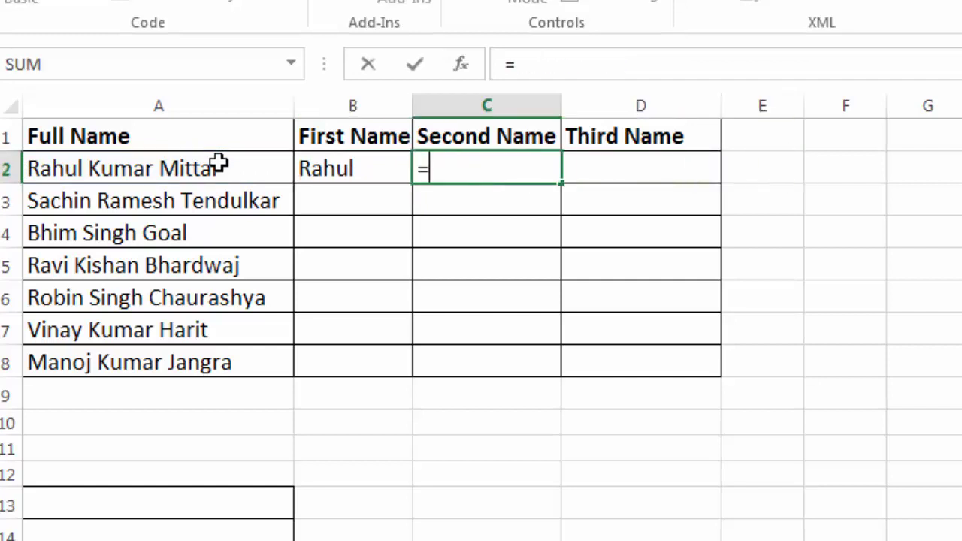
pyautogui.write('m')
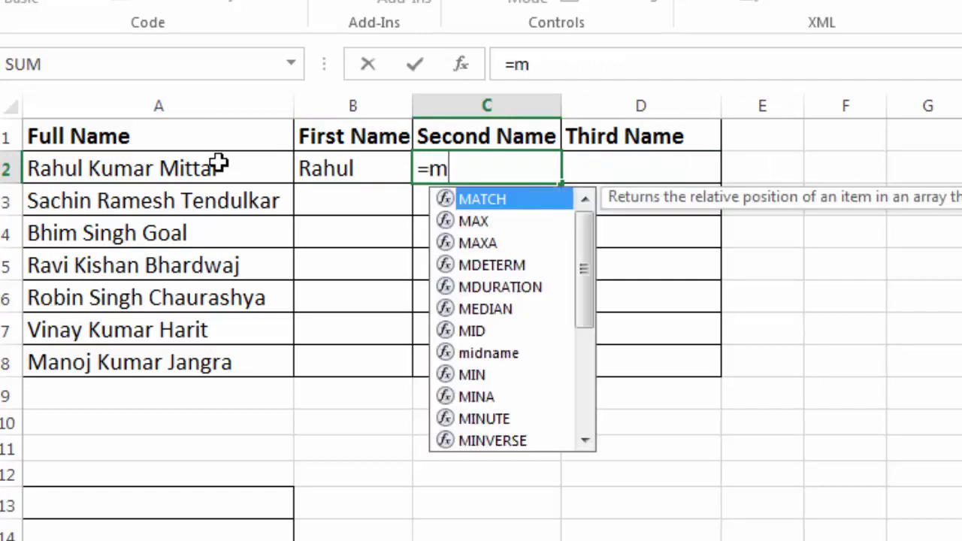
pyautogui.write('id')
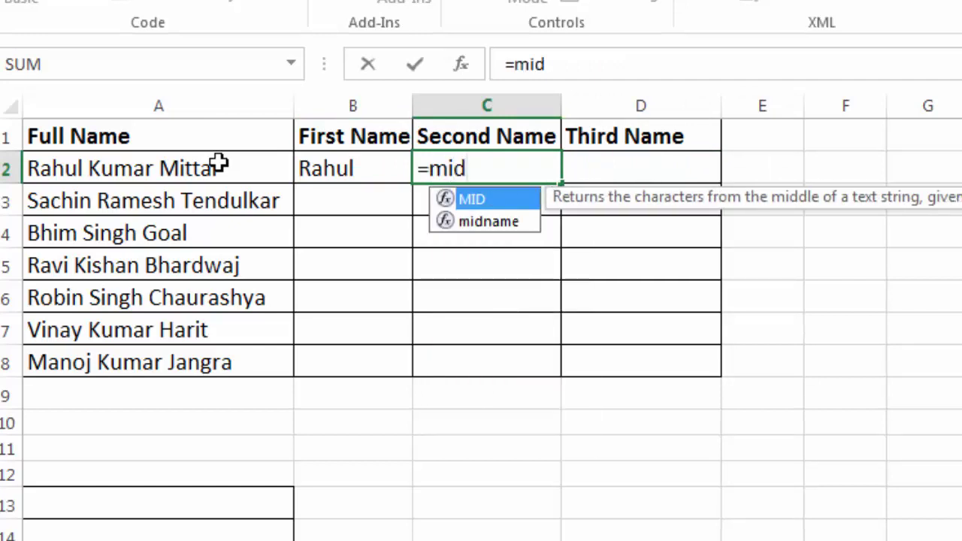
pyautogui.write('name')
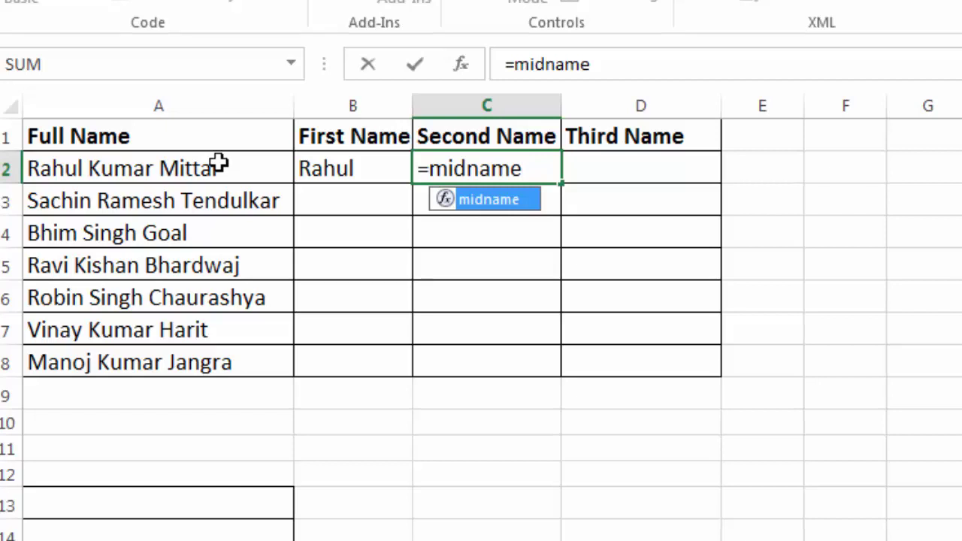
pyautogui.write('(')
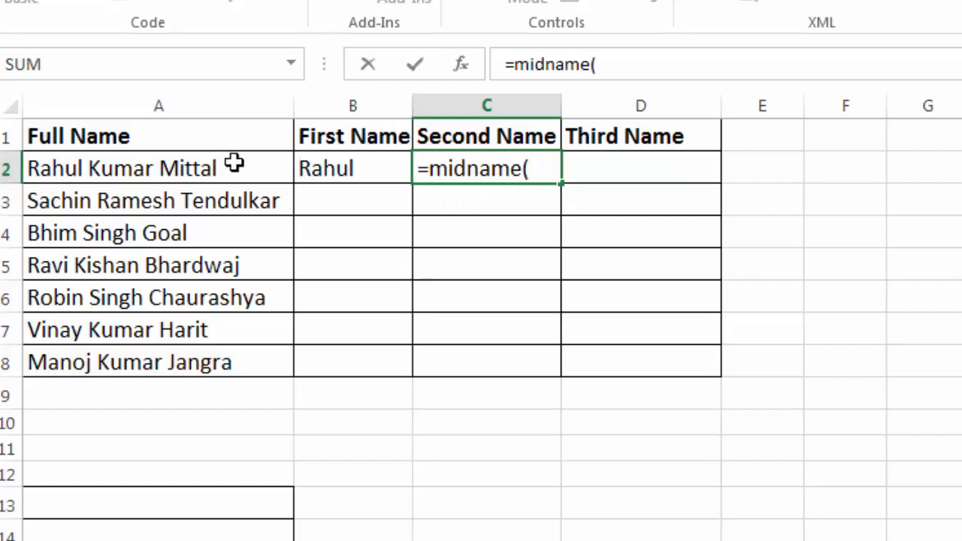
pyautogui.click(234, 164)
pyautogui.write(')')
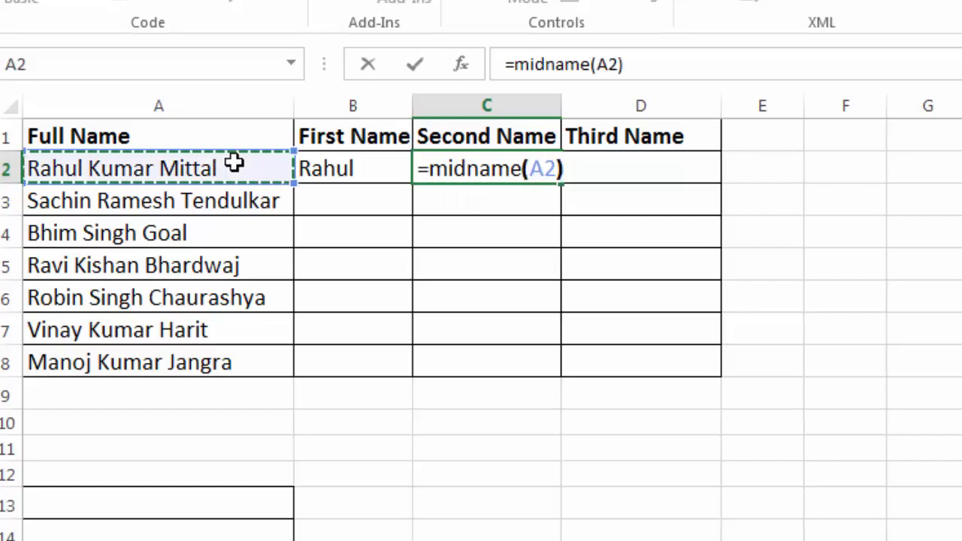
pyautogui.press('Return')
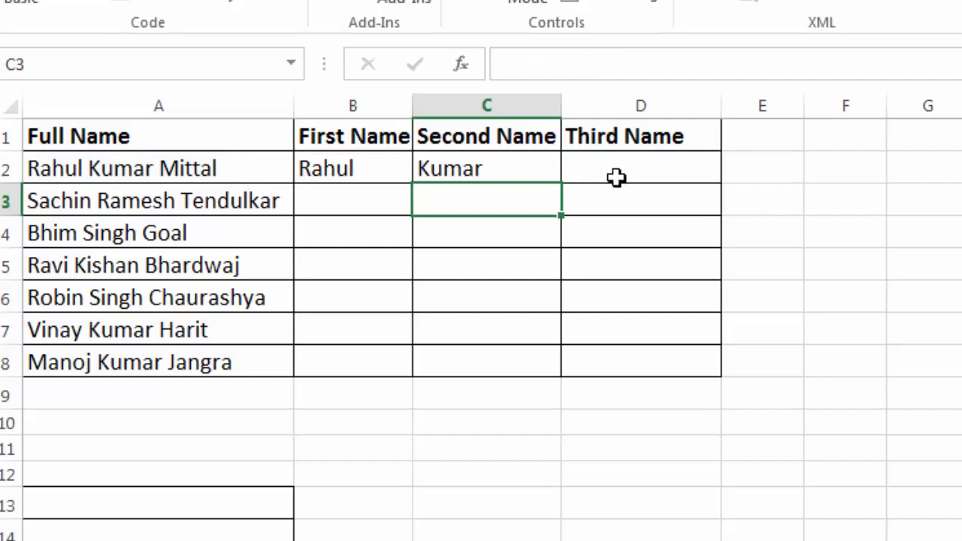
# Step: Enter =lastname(A2) in D2 to show Mittal
pyautogui.click(616, 176)
pyautogui.write('las')
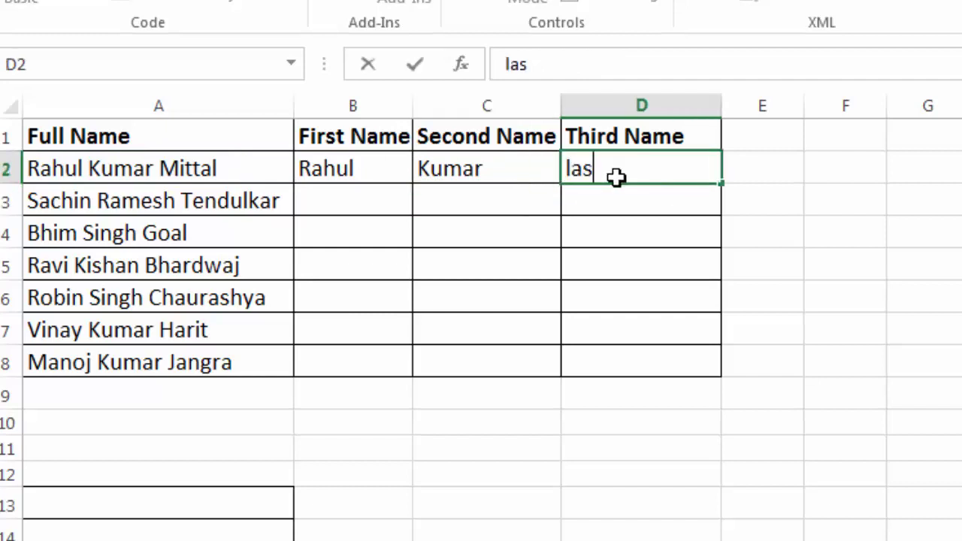
pyautogui.press('BackSpace')
pyautogui.press('BackSpace')
pyautogui.press('BackSpace')
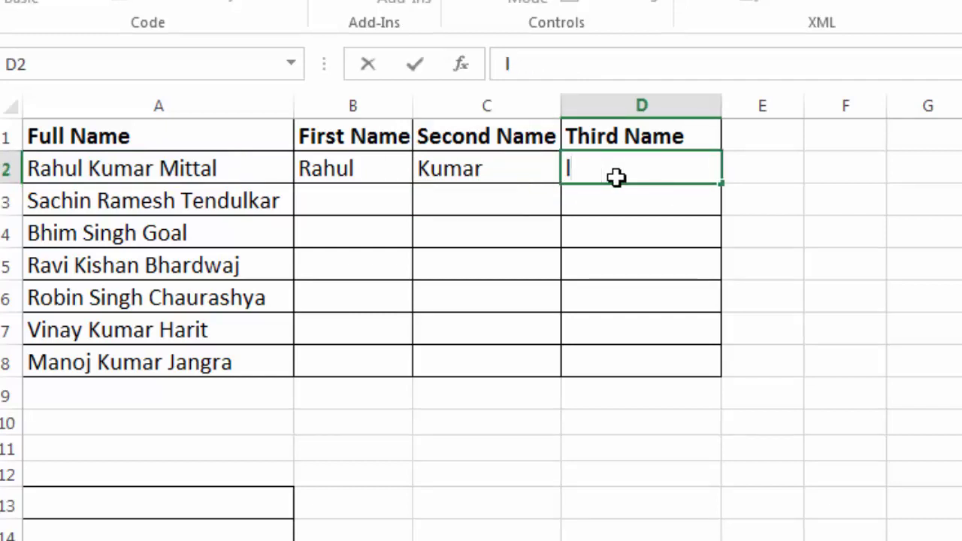
pyautogui.press('BackSpace')
pyautogui.write('=la')
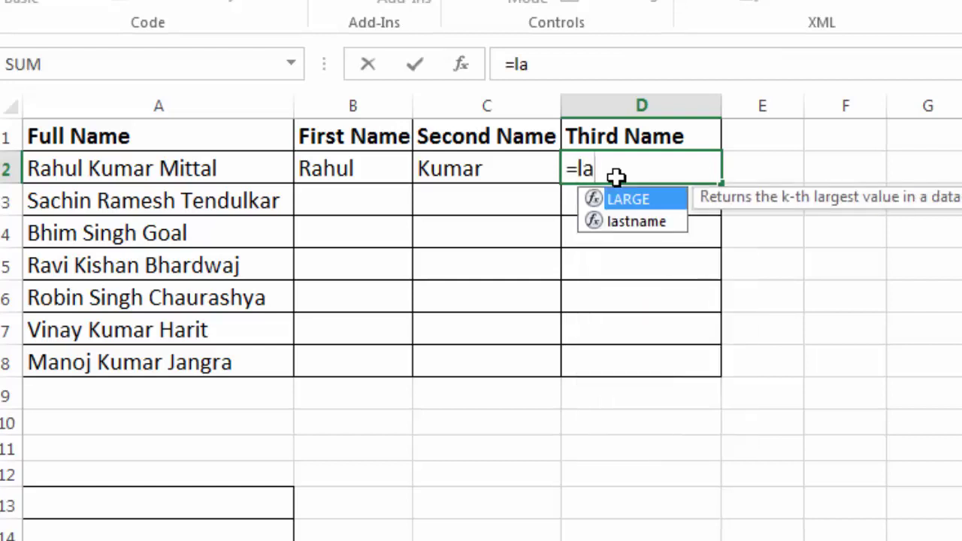
pyautogui.write('st')
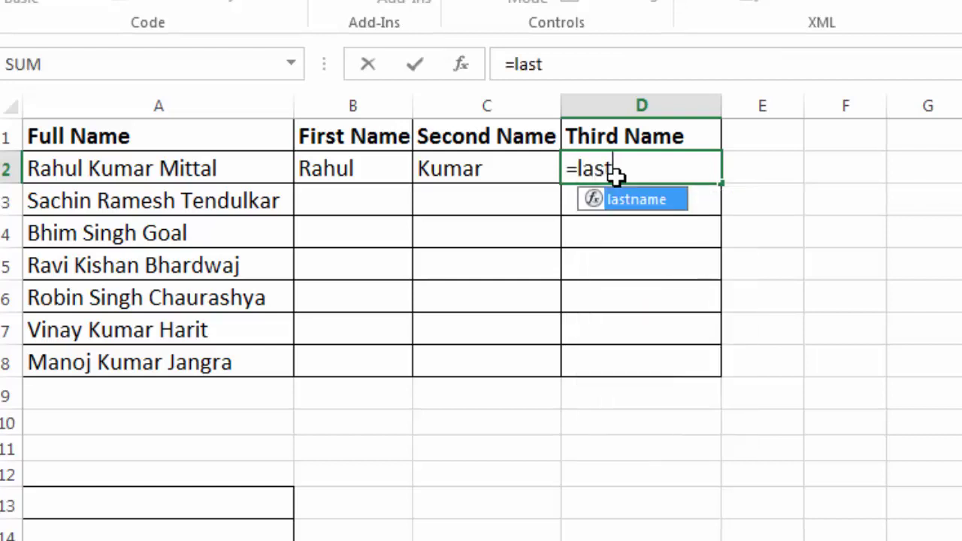
pyautogui.write('name(')
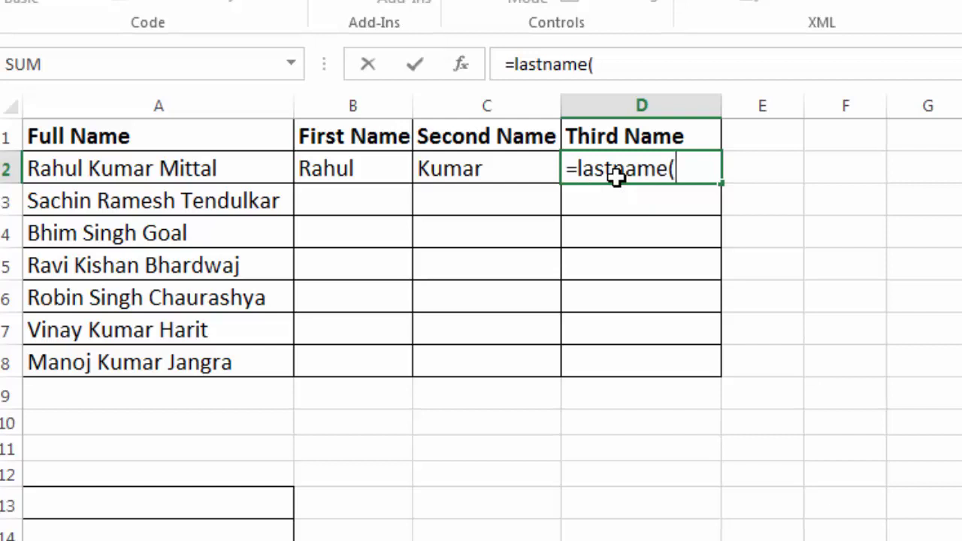
pyautogui.click(231, 162)
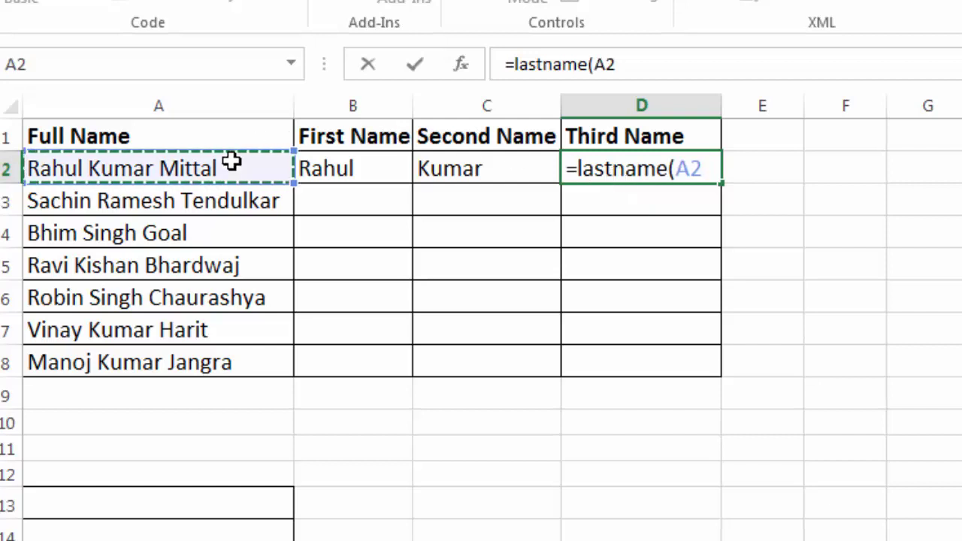
pyautogui.write(')')
pyautogui.press('Return')
# Step: Fill the firstname, midname and lastname formulas from B2, C2 and D2 down to row 8
pyautogui.click(327, 173)
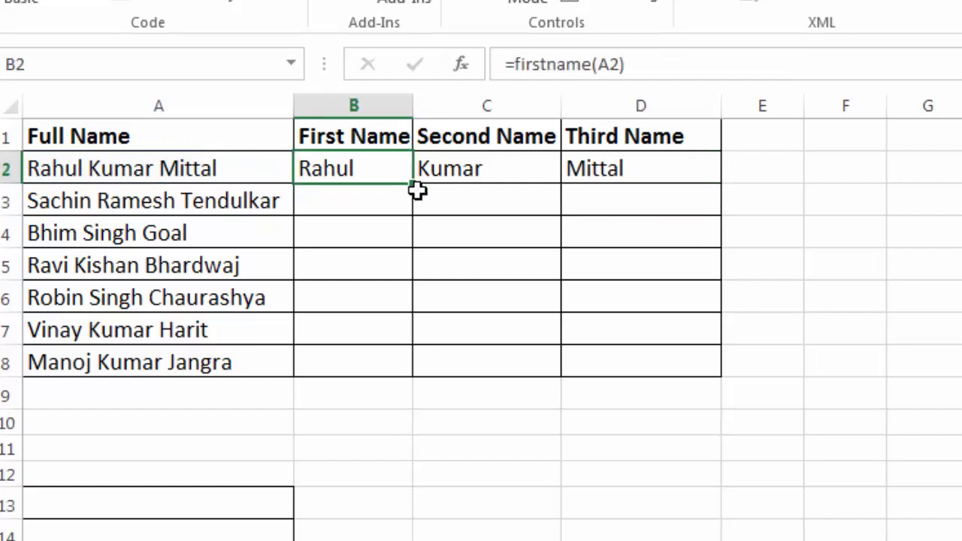
pyautogui.moveTo(412, 181); pyautogui.dragTo(410, 368)
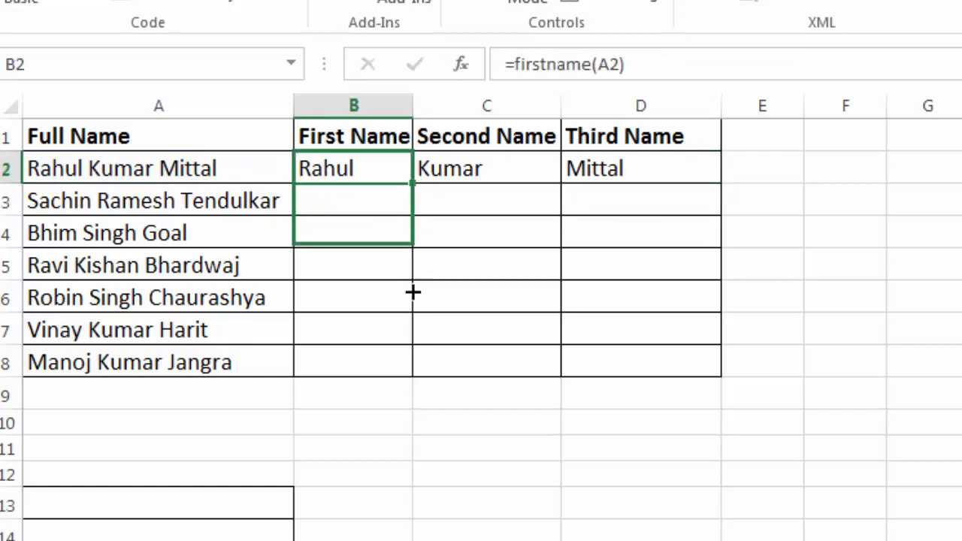
pyautogui.click(549, 174)
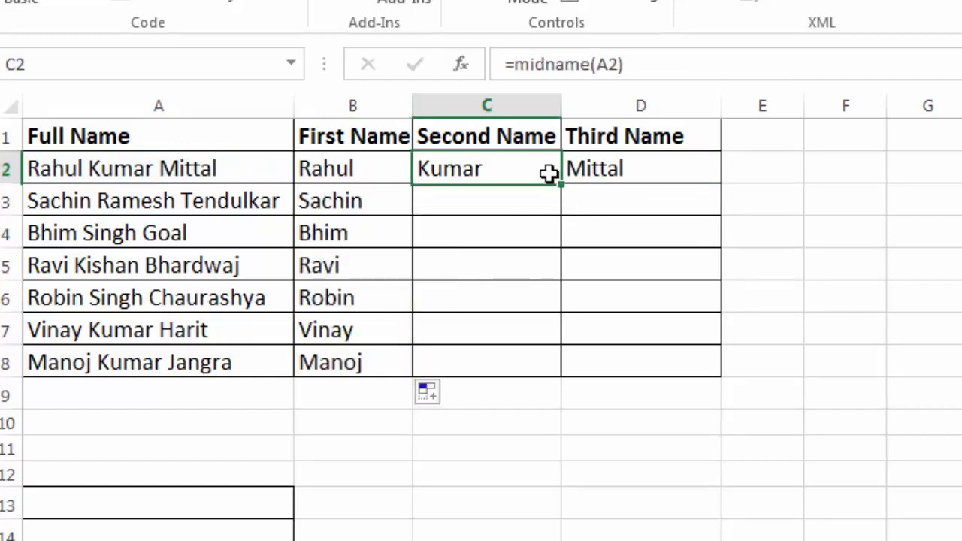
pyautogui.moveTo(562, 182); pyautogui.dragTo(561, 373)
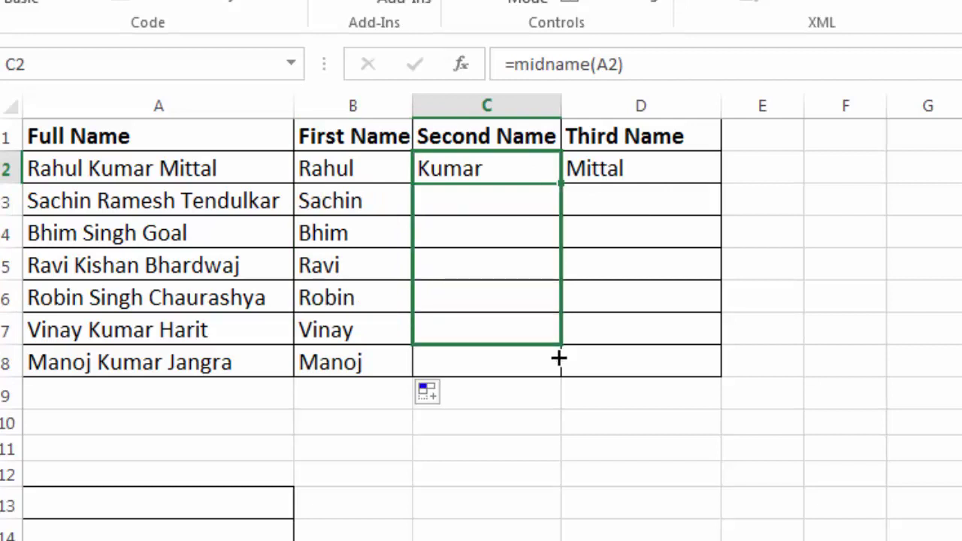
pyautogui.click(679, 169)
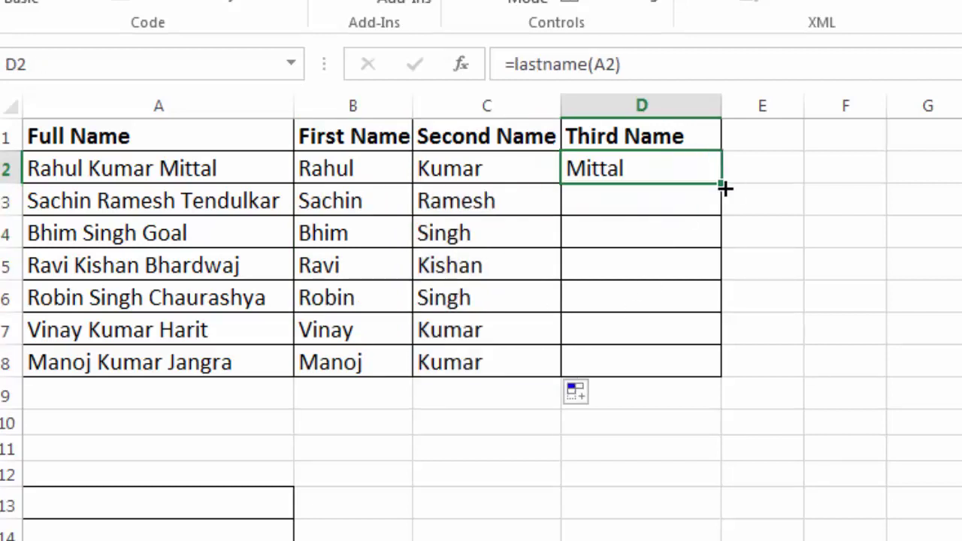
pyautogui.moveTo(720, 186); pyautogui.dragTo(711, 369)
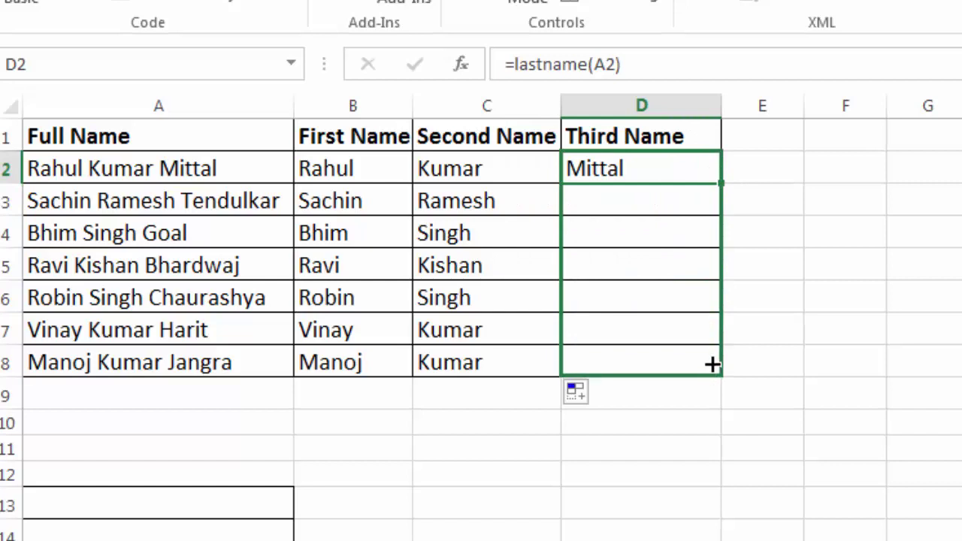
# Step: Check the full names in A2 to A4 against their split results
pyautogui.click(269, 194)
pyautogui.click(257, 173)
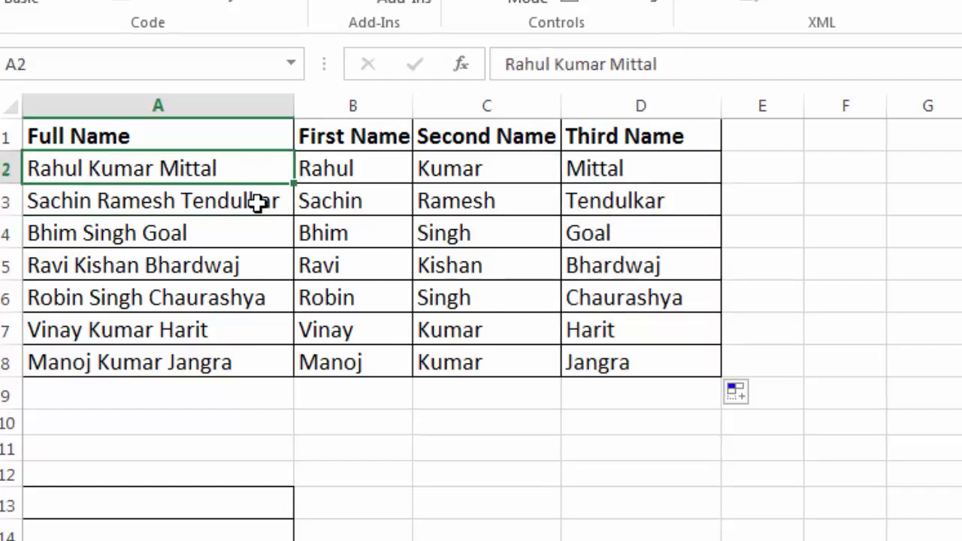
pyautogui.click(258, 202)
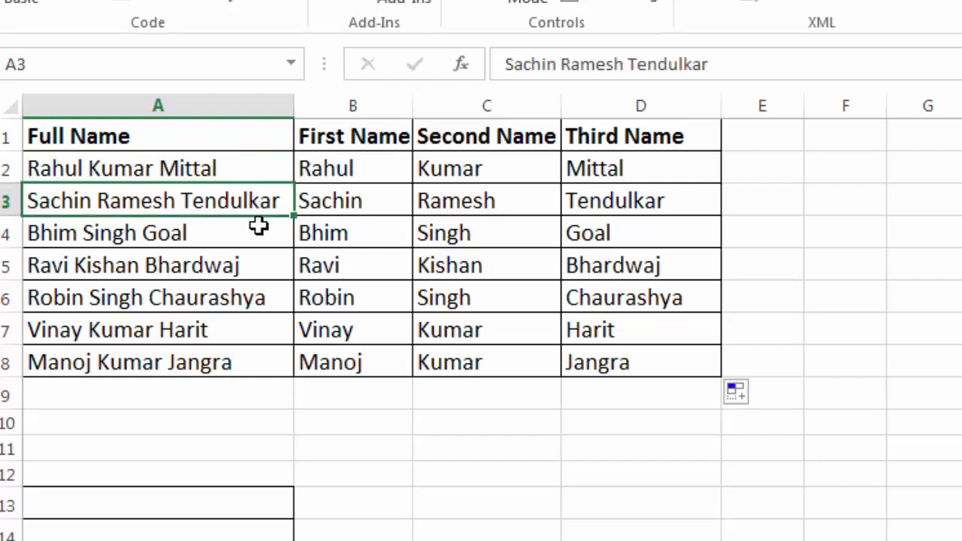
pyautogui.click(258, 227)
pyautogui.click(258, 204)
pyautogui.click(247, 169)
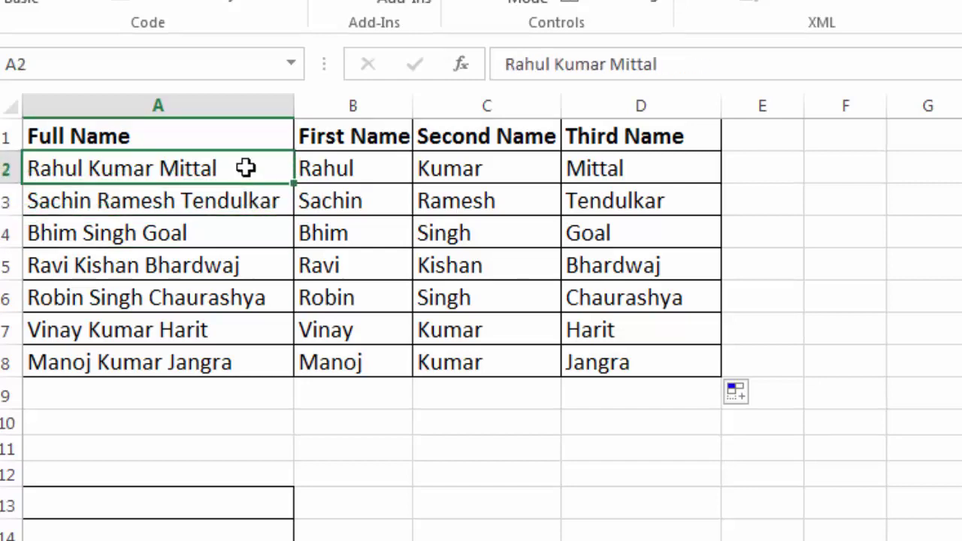
pyautogui.doubleClick(247, 168)
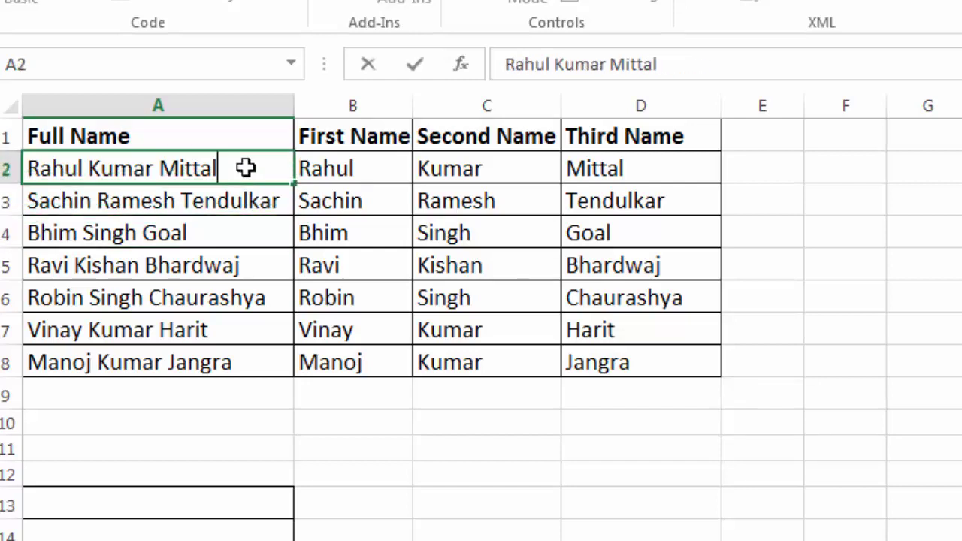
pyautogui.press('BackSpace')
pyautogui.press('BackSpace')
pyautogui.press('BackSpace')
pyautogui.press('BackSpace')
pyautogui.press('BackSpace')
pyautogui.press('BackSpace')
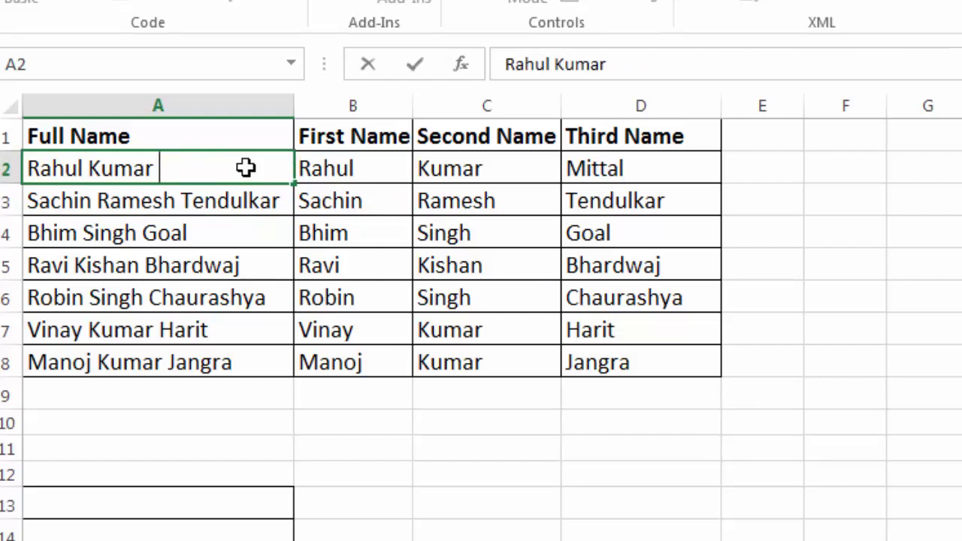
pyautogui.write('Sax')
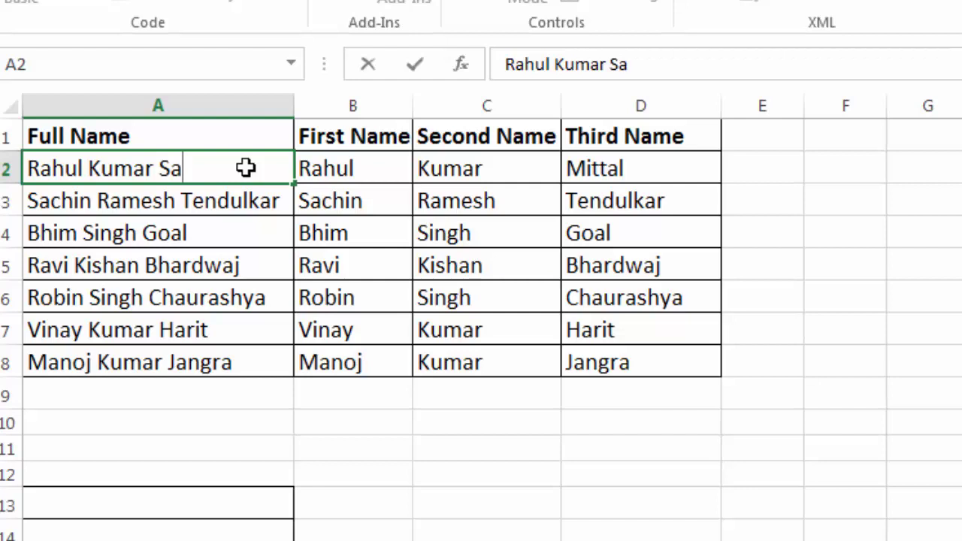
pyautogui.write('ena')
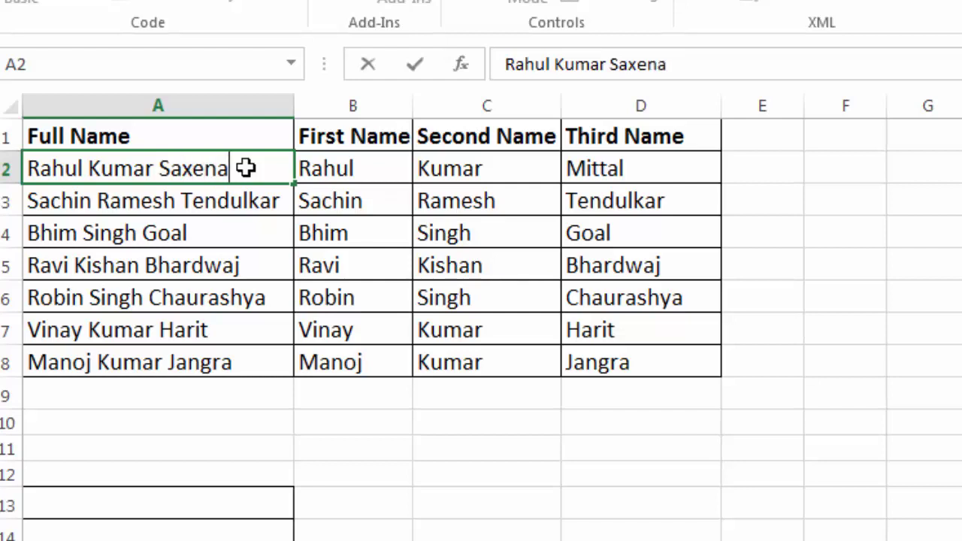
pyautogui.press('Return')
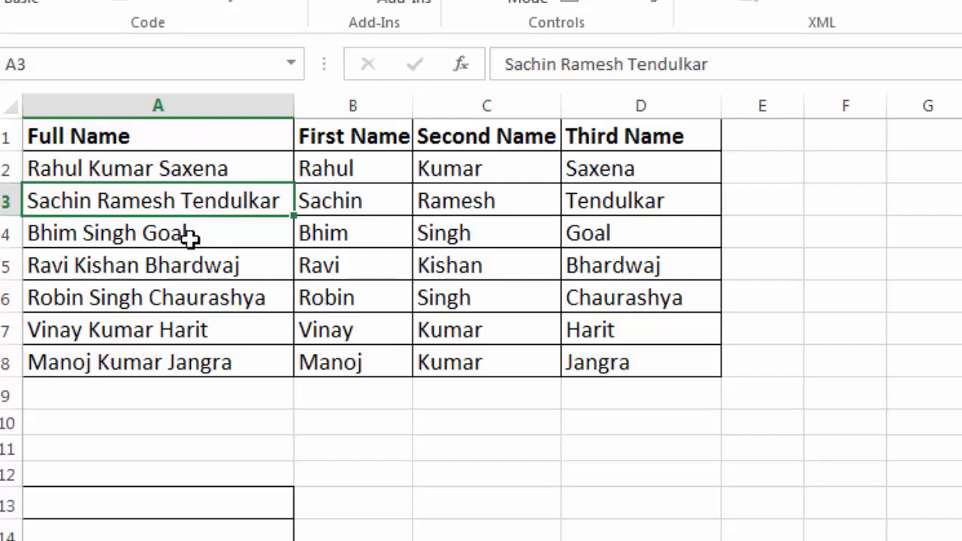
# Step: Inspect the lastname formulas in D2 through D5, confirming D2 now shows Saxena
pyautogui.click(190, 238)
pyautogui.click(672, 172)
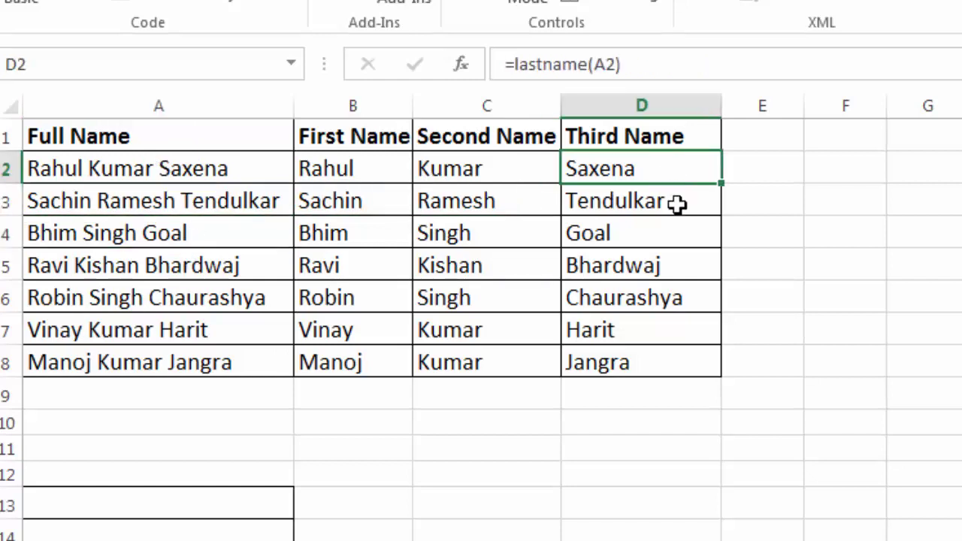
pyautogui.click(677, 204)
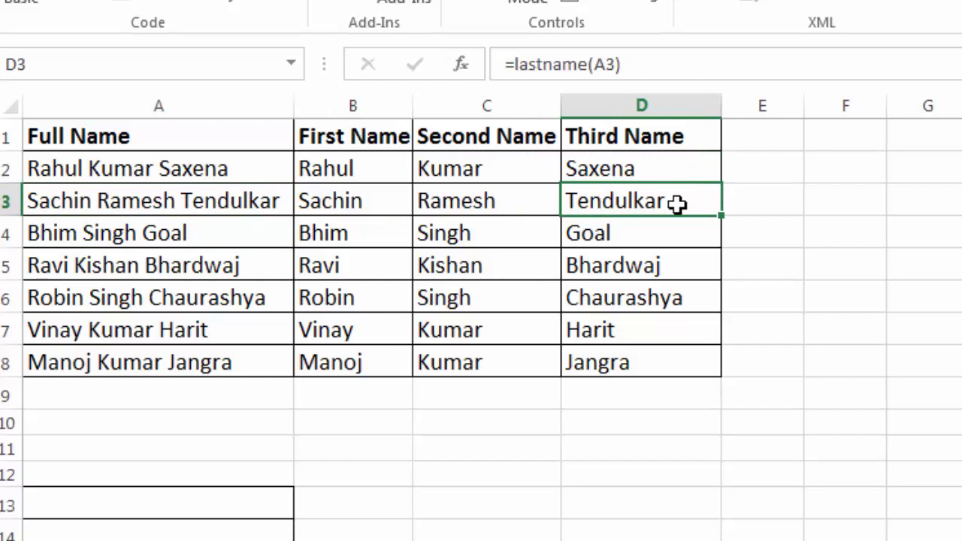
pyautogui.click(676, 228)
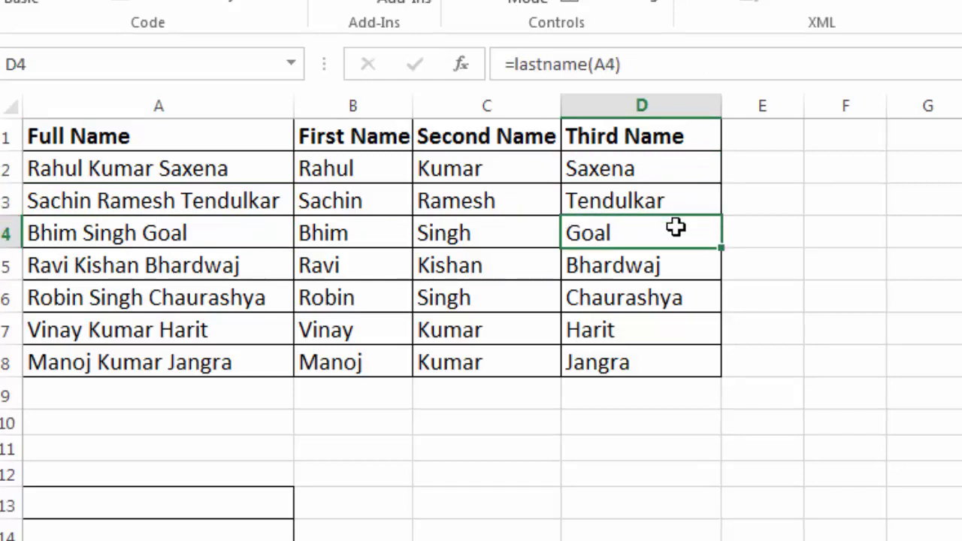
pyautogui.click(689, 263)
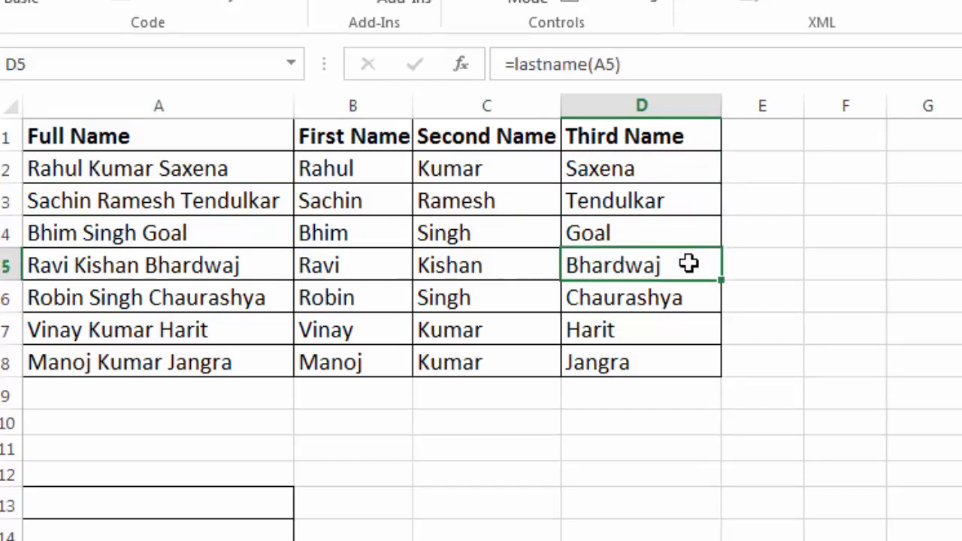